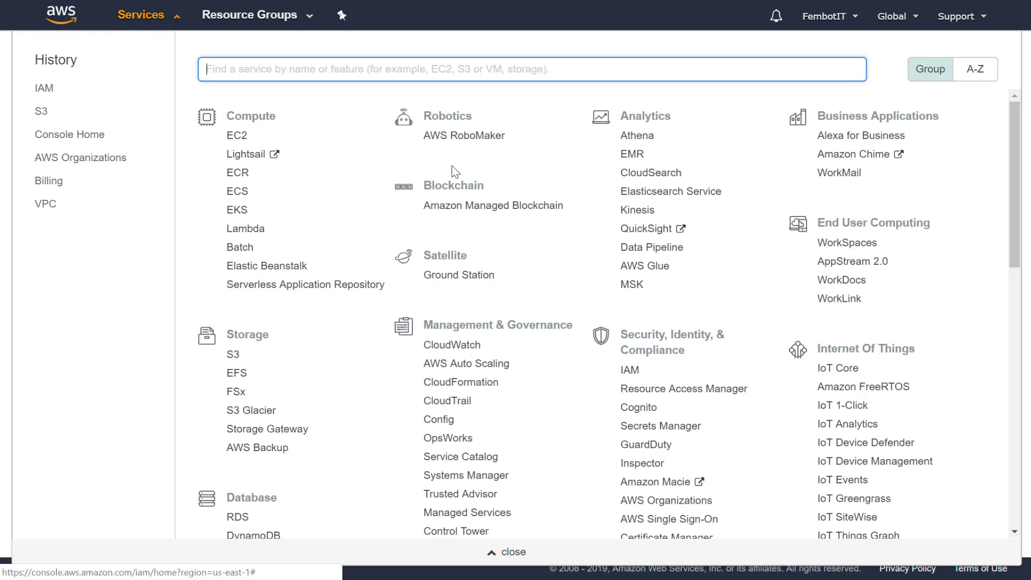
Step: Open IAM's user list and start adding a new user named testuser
left_click(630, 370)
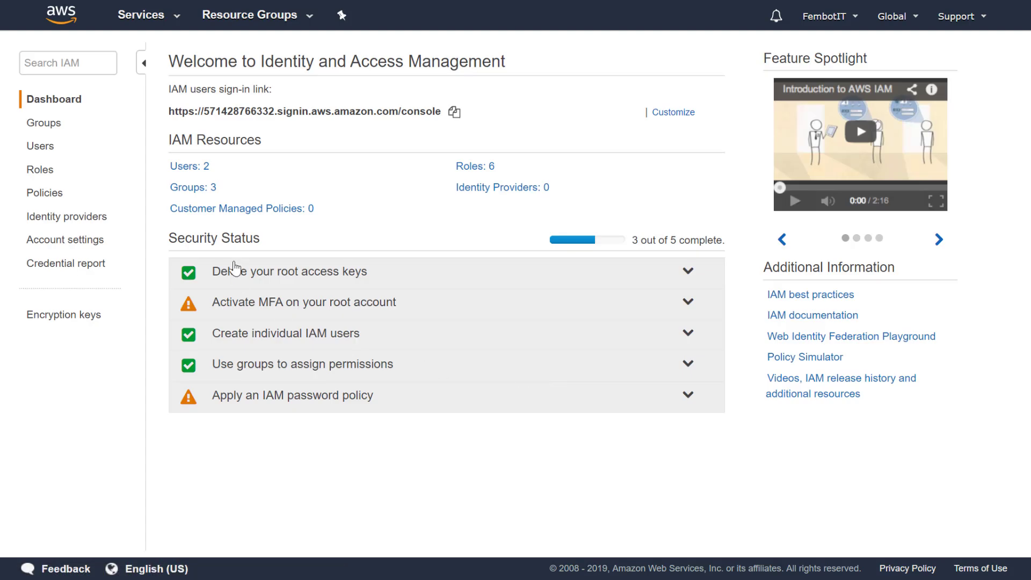
left_click(42, 150)
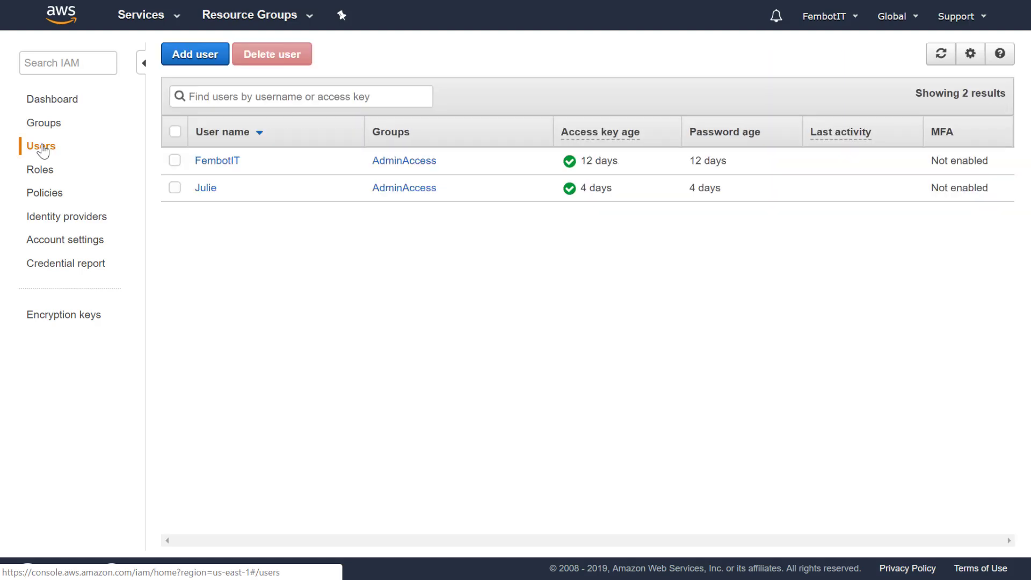
left_click(186, 54)
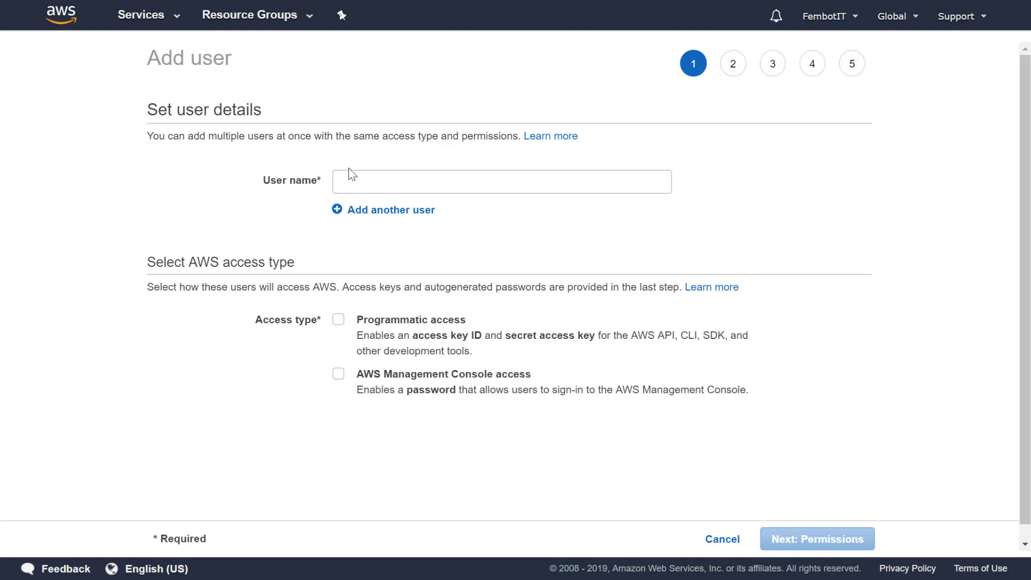
left_click(344, 180)
type("testuser")
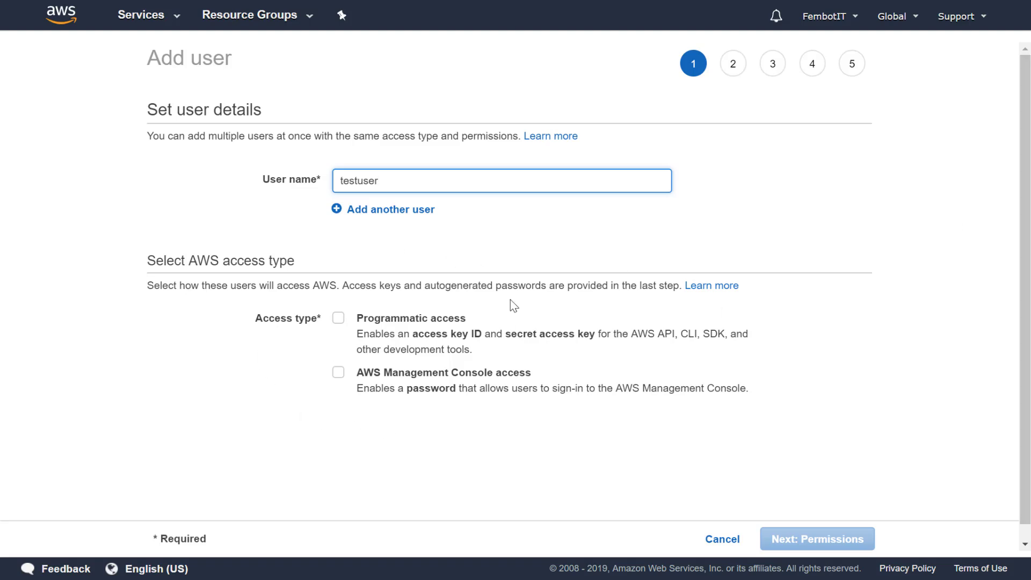
Step: Give the new user programmatic and AWS Management Console access with an autogenerated password and required reset, and proceed to permissions
left_click(338, 322)
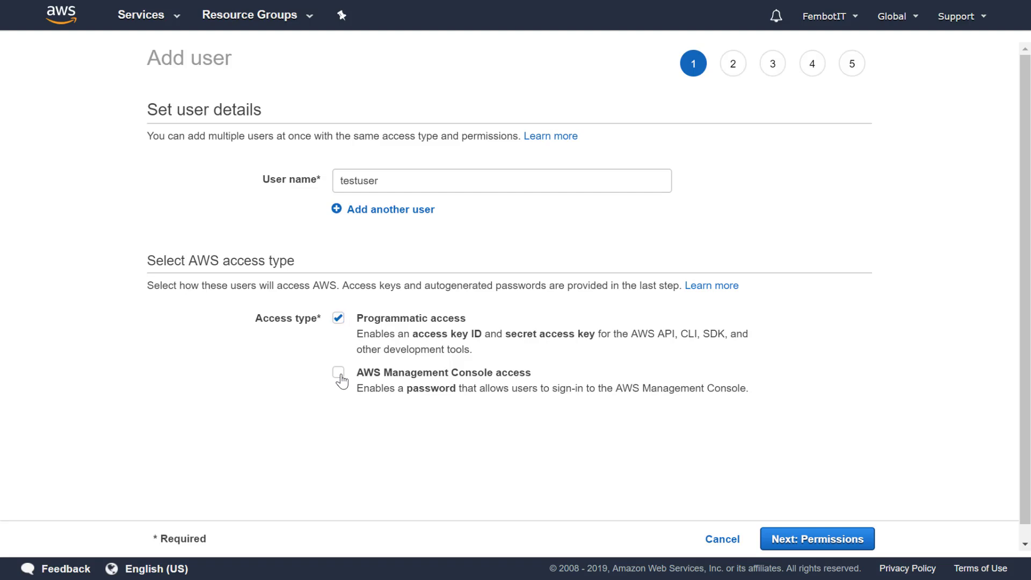
left_click(340, 378)
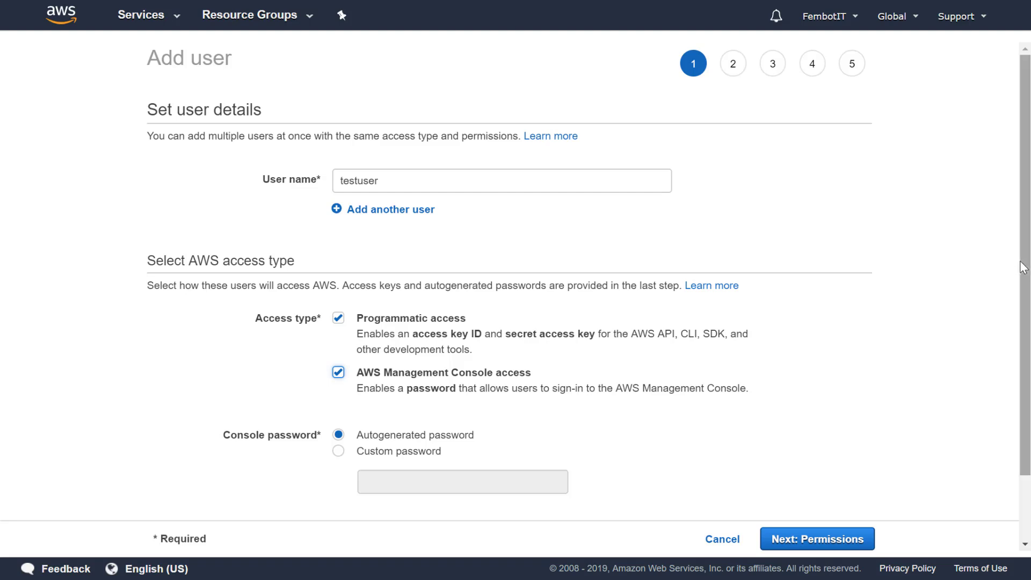
left_click_drag(1027, 266, 1028, 320)
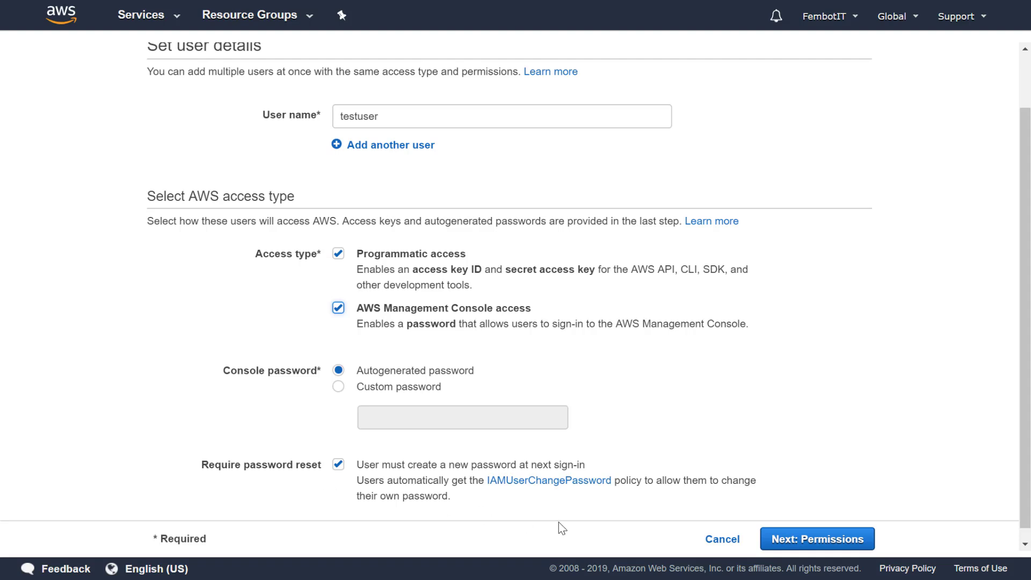
left_click(792, 539)
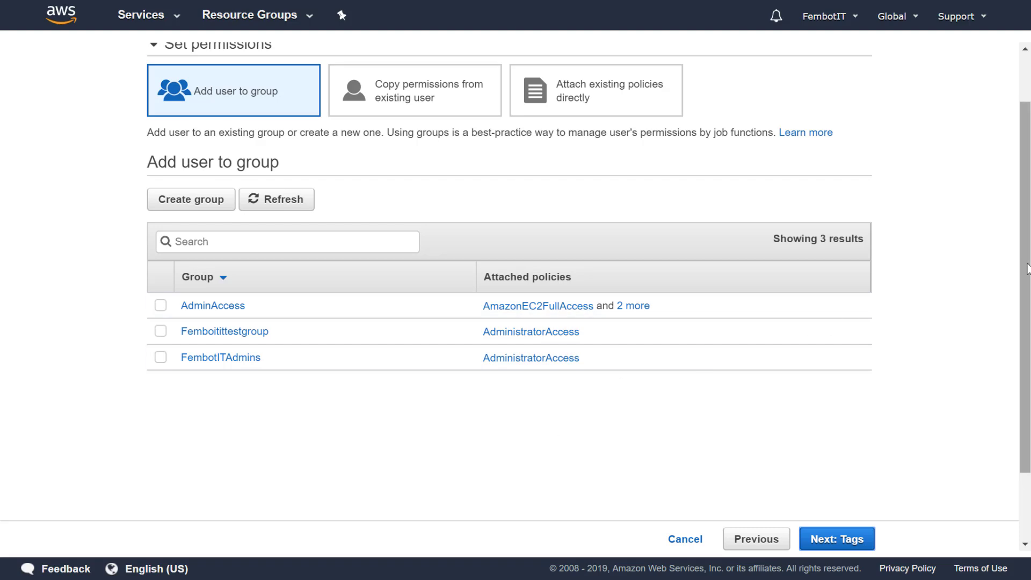
Step: Leave the user out of all groups and add a tag with key Name and value testuser
scroll(1021, 168, "up", 1)
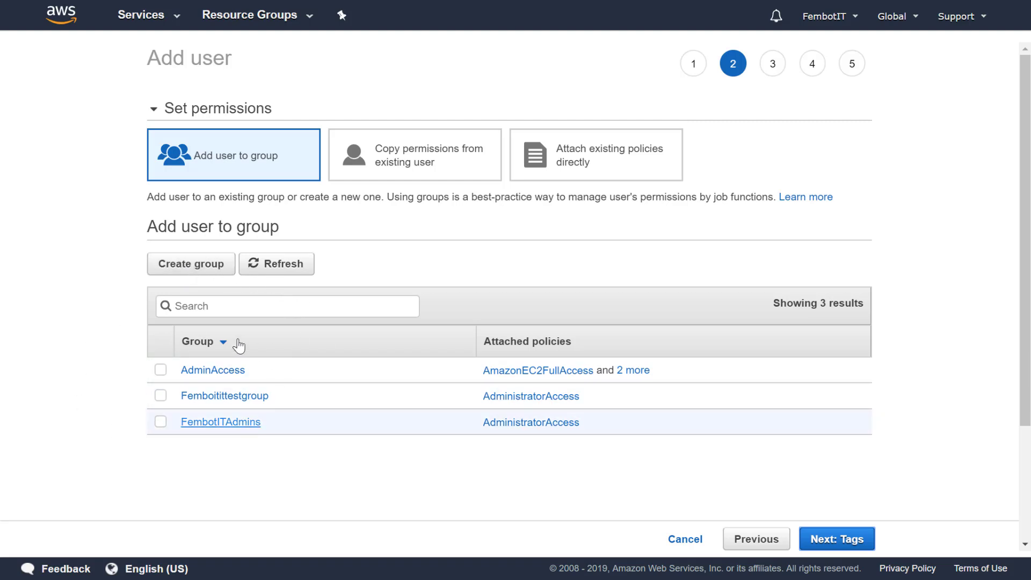
left_click(835, 540)
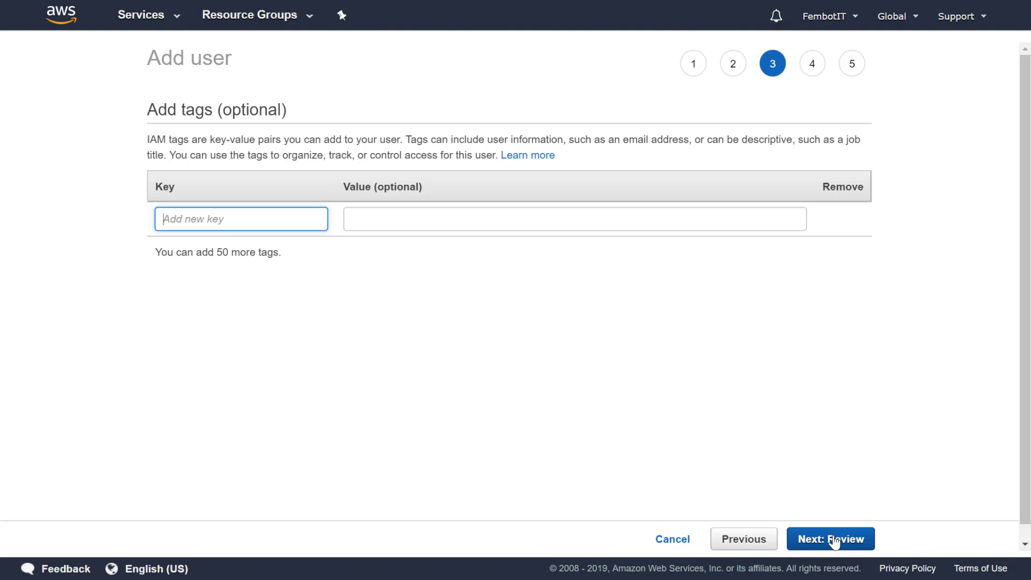
type("Name")
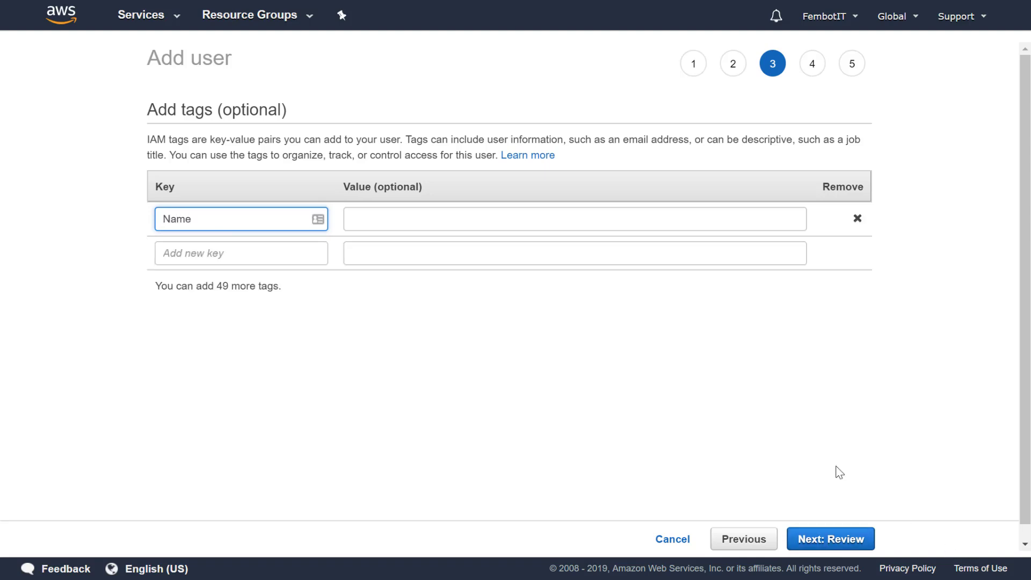
left_click(492, 216)
type("t")
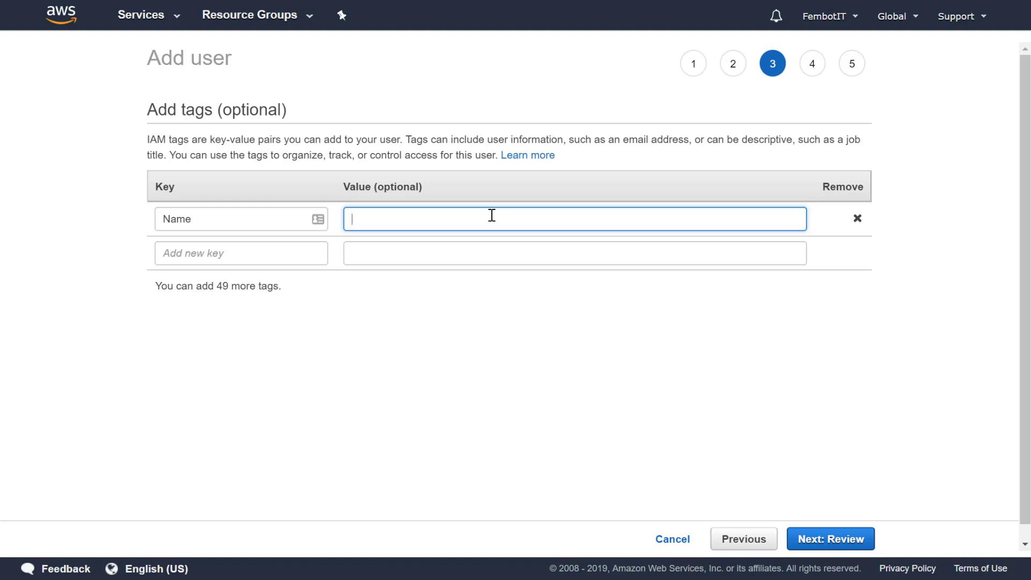
type("testuser")
left_click(825, 548)
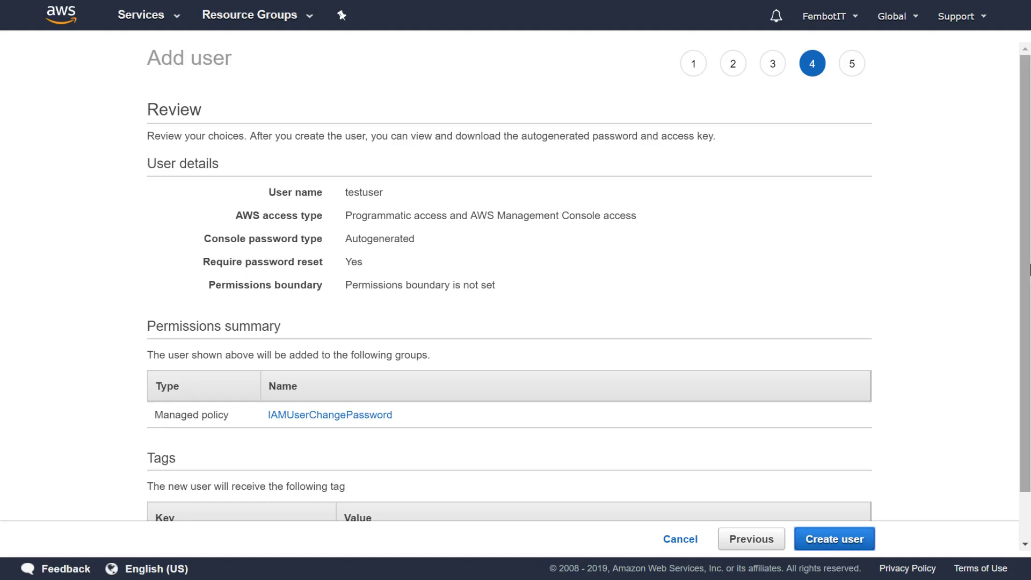
Step: Review the details, permissions and tag of testuser and create the user
scroll(1027, 285, "down", 1)
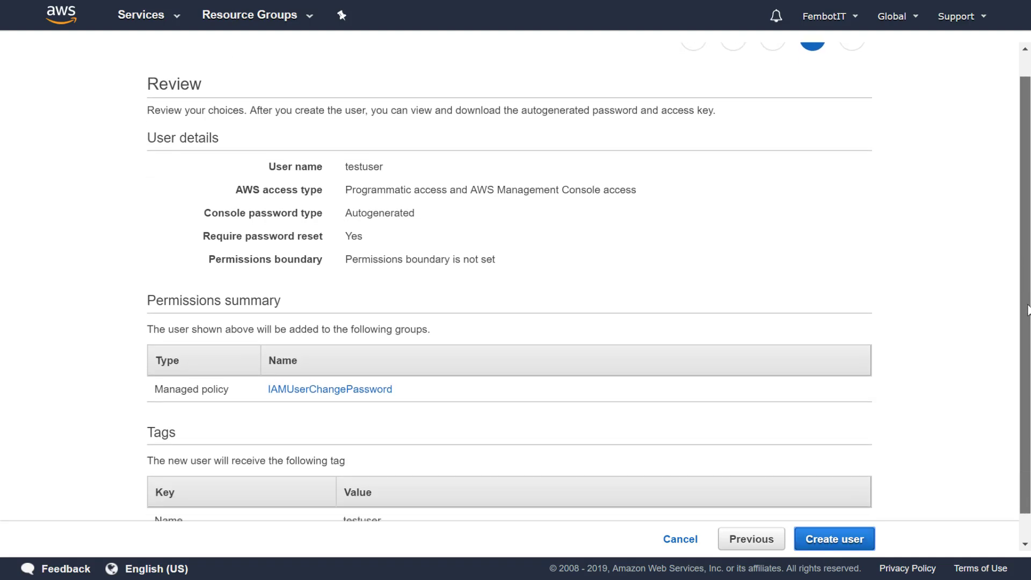
scroll(1029, 314, "down", 1)
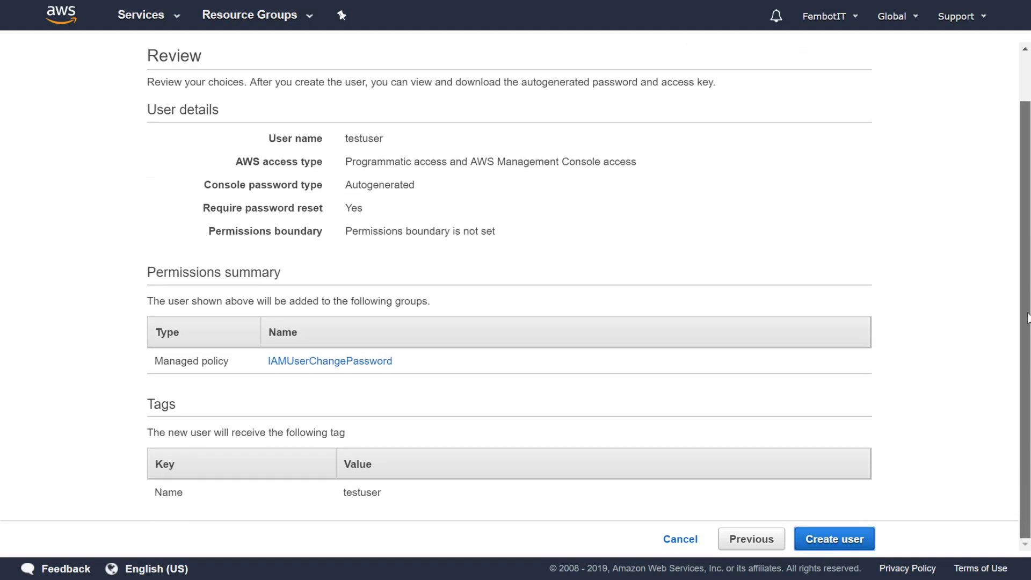
left_click(815, 542)
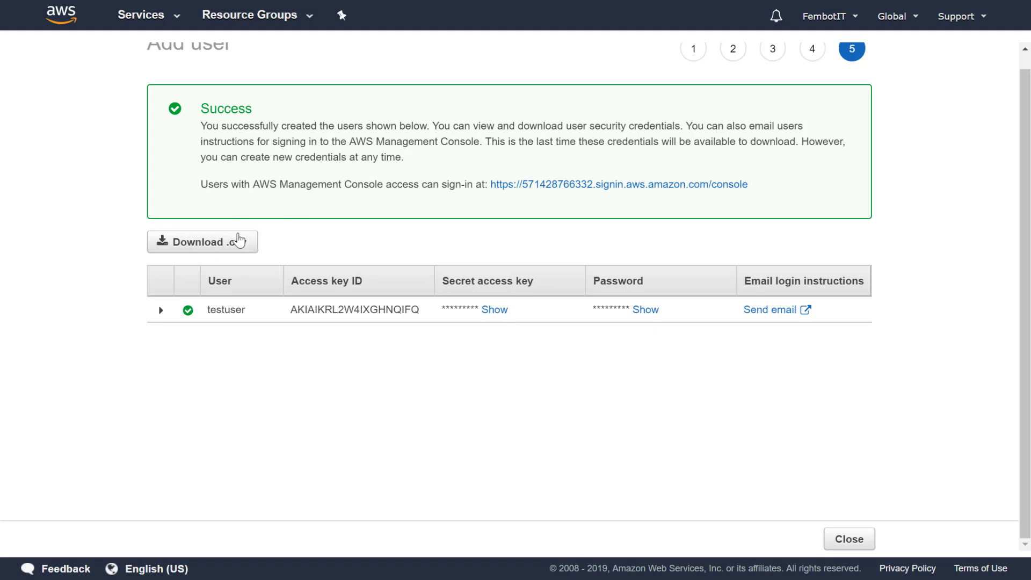
Step: Download the new user's credentials as a .csv, reveal the secret access key and password, and close the wizard
left_click(215, 242)
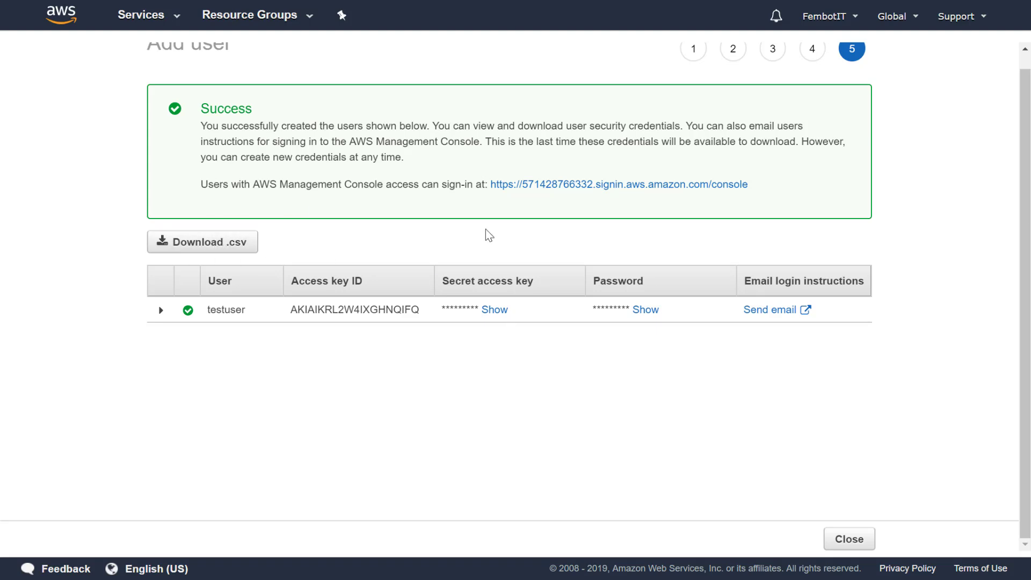
left_click(491, 312)
left_click(646, 310)
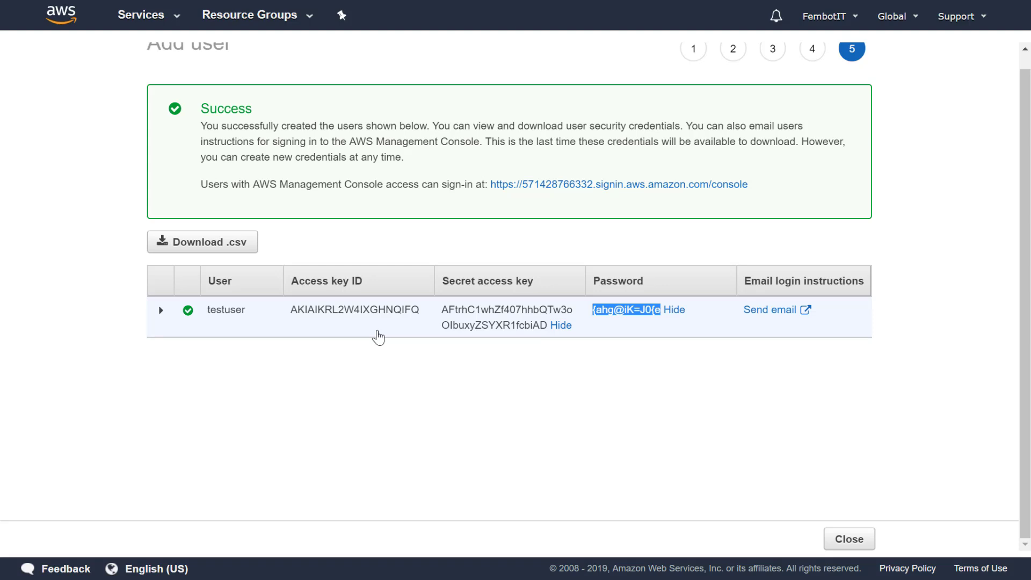
left_click(848, 539)
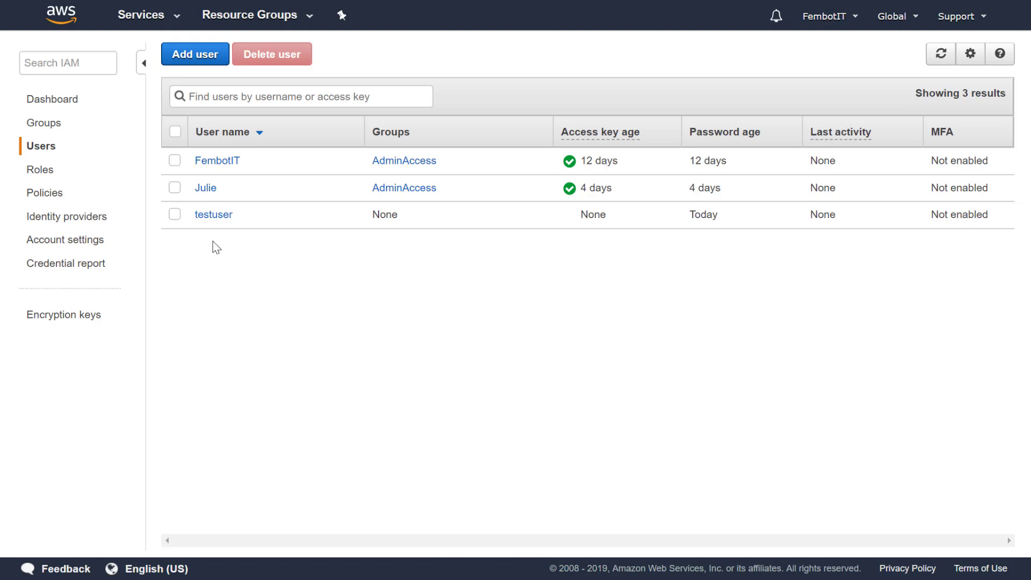
Step: Start a new IAM group named testgroup and proceed to its policy selection
left_click(36, 128)
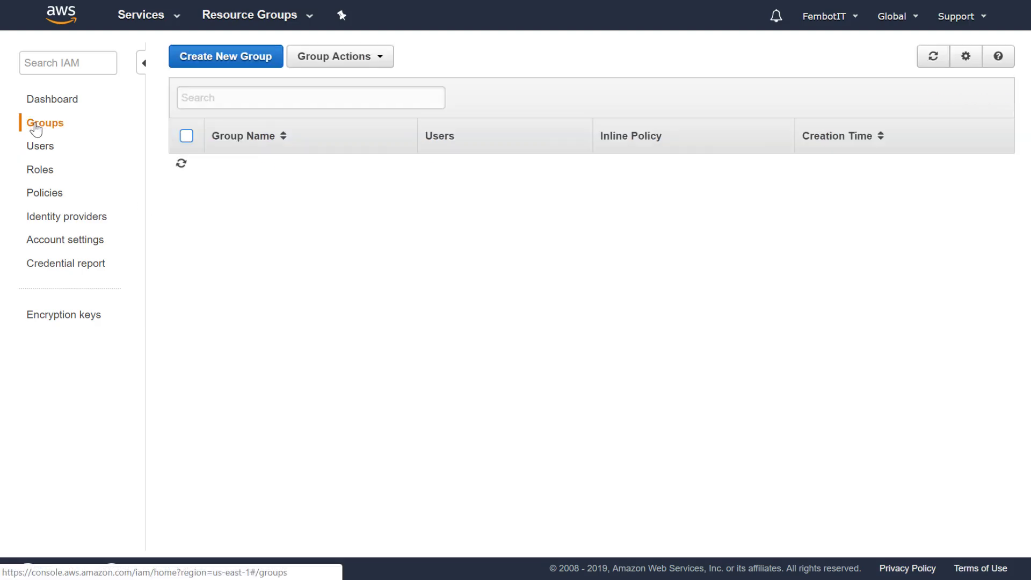
left_click(224, 60)
left_click(390, 118)
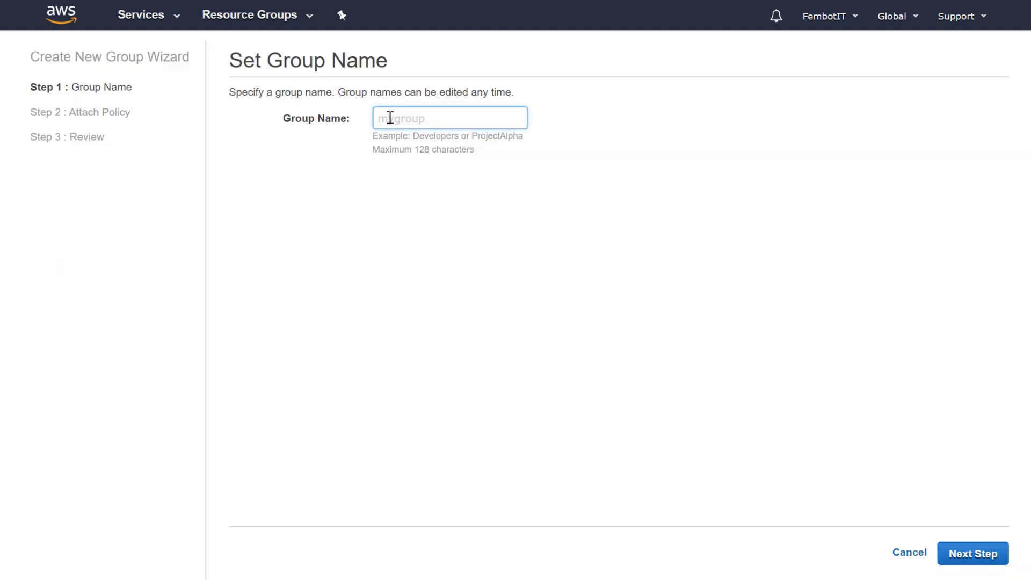
type("testgroup")
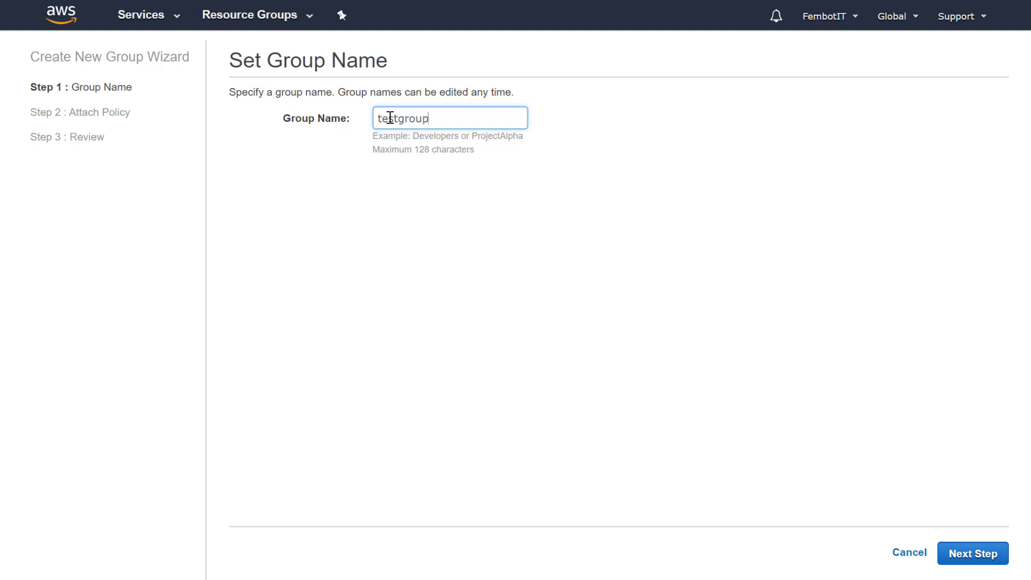
left_click(987, 564)
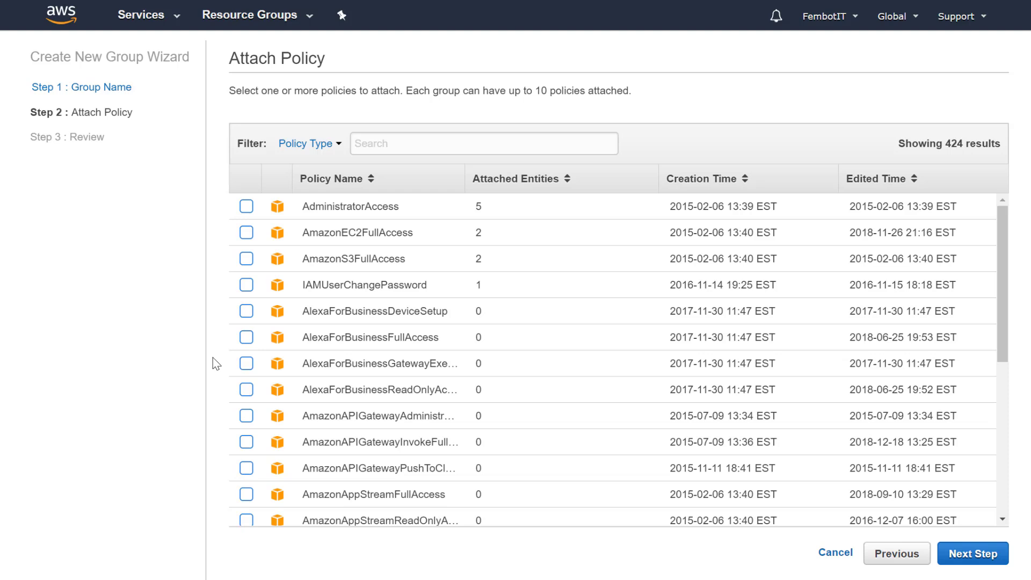
Step: Attach the AmazonS3FullAccess, AmazonEC2FullAccess and AdministratorAccess policies to the group and create it
left_click(247, 261)
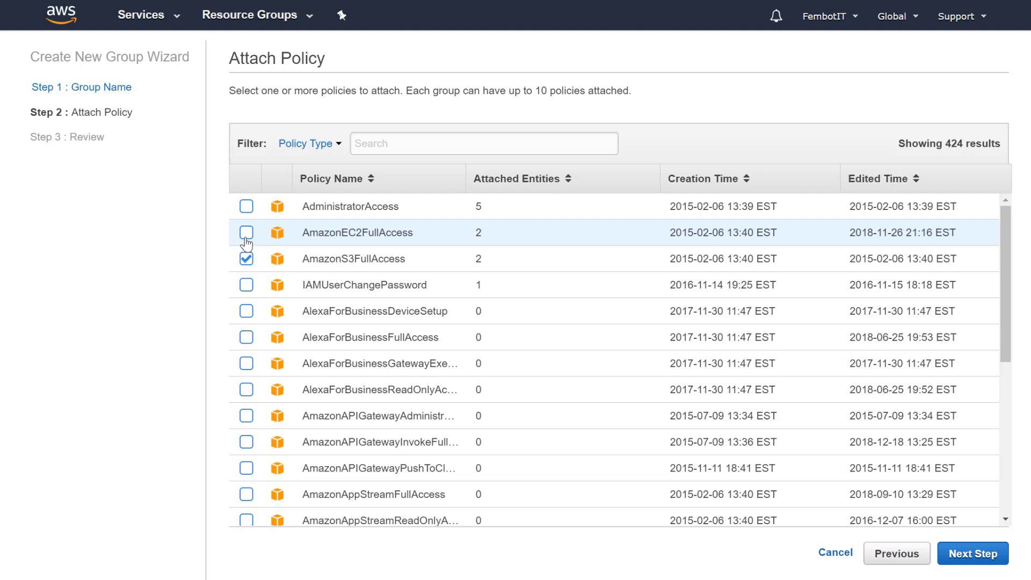
left_click(247, 236)
left_click(248, 211)
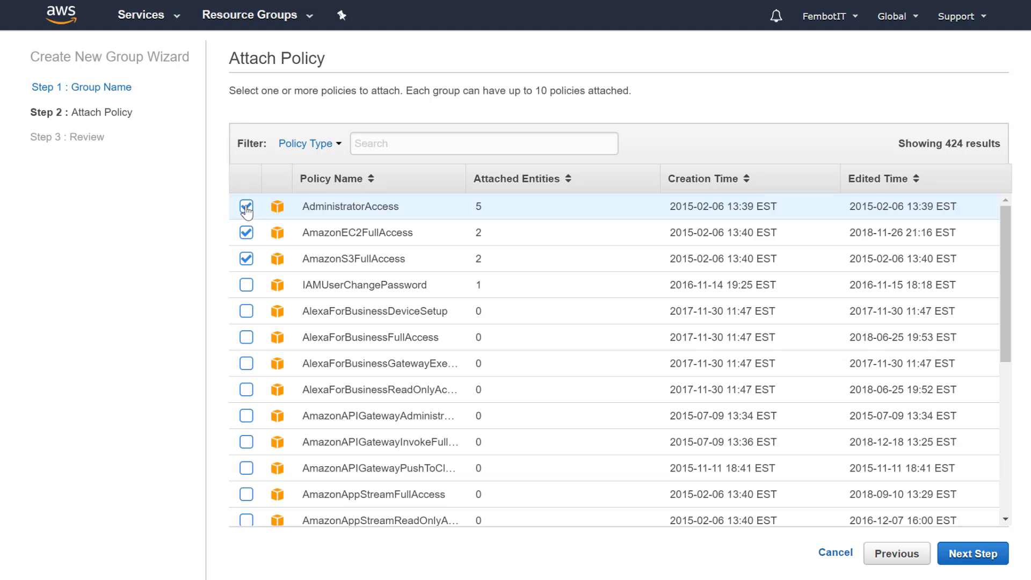
left_click(978, 554)
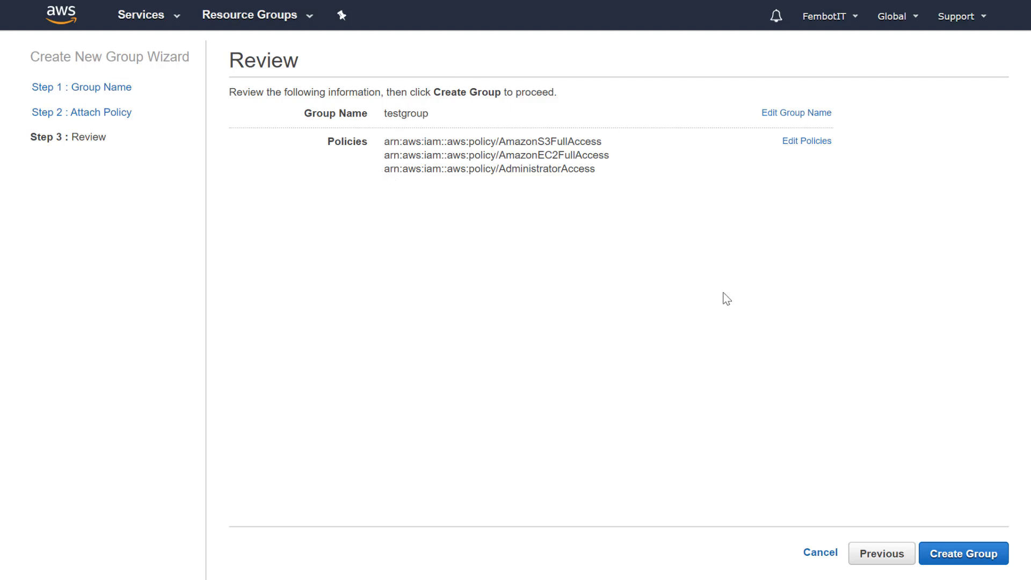
left_click(965, 562)
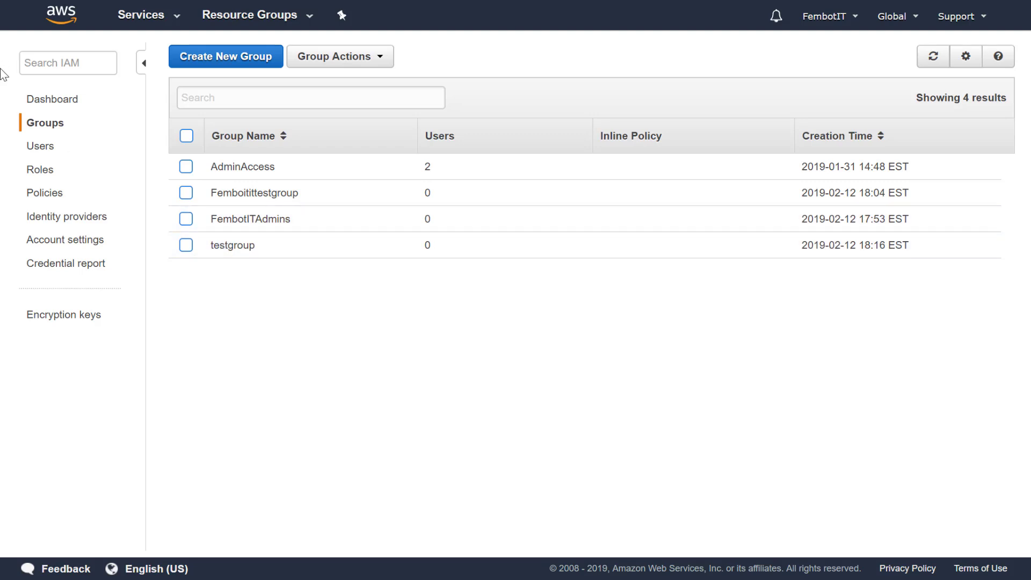
Step: Open testuser from the user list and add it to the group testgroup
left_click(41, 151)
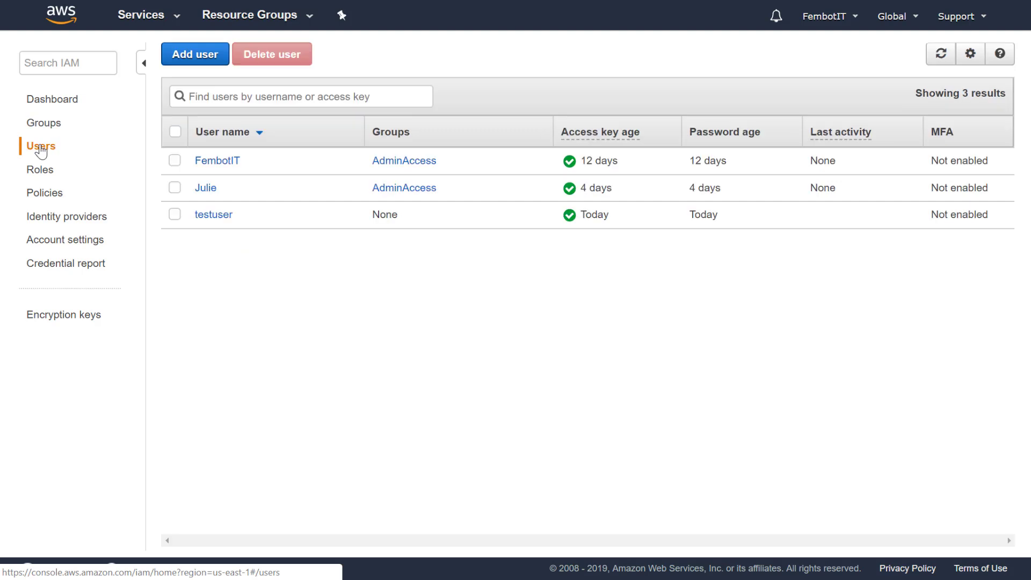
left_click(207, 214)
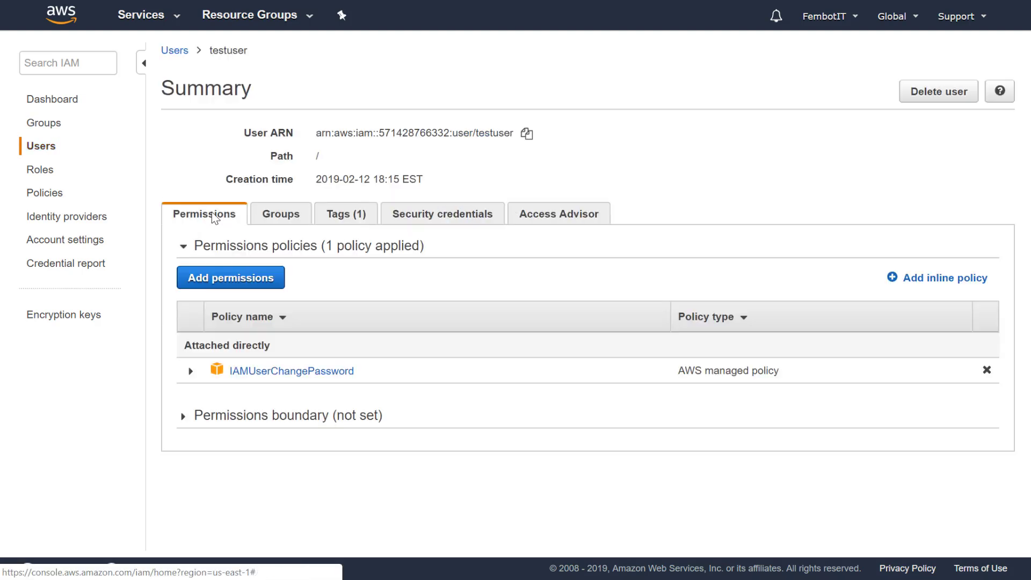
left_click(271, 218)
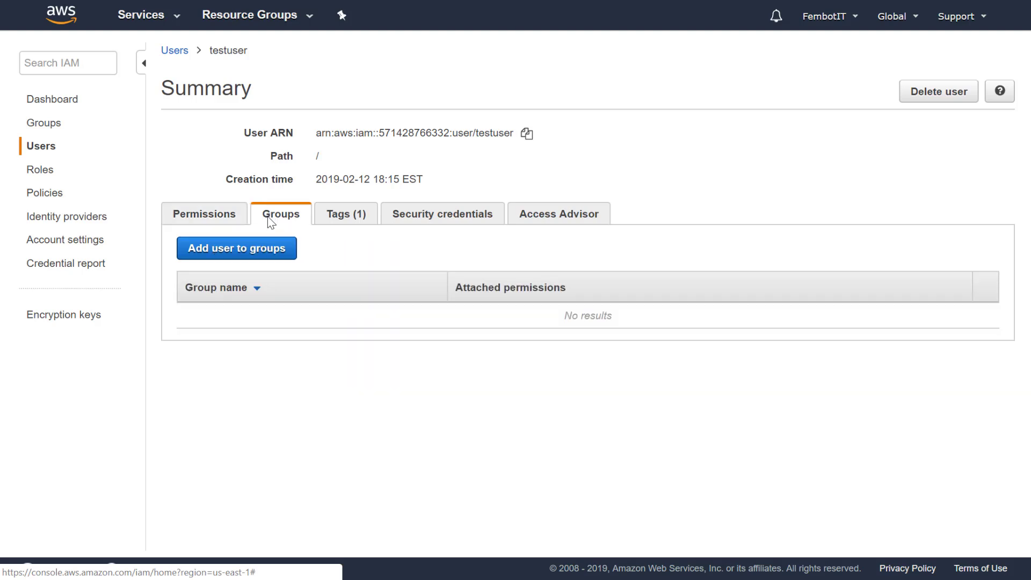
left_click(244, 248)
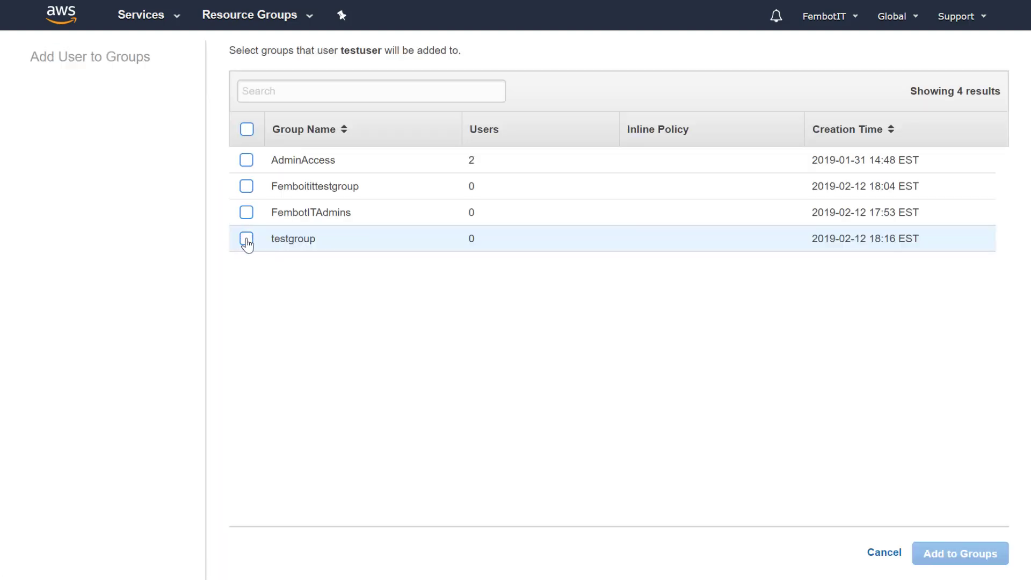
left_click(246, 240)
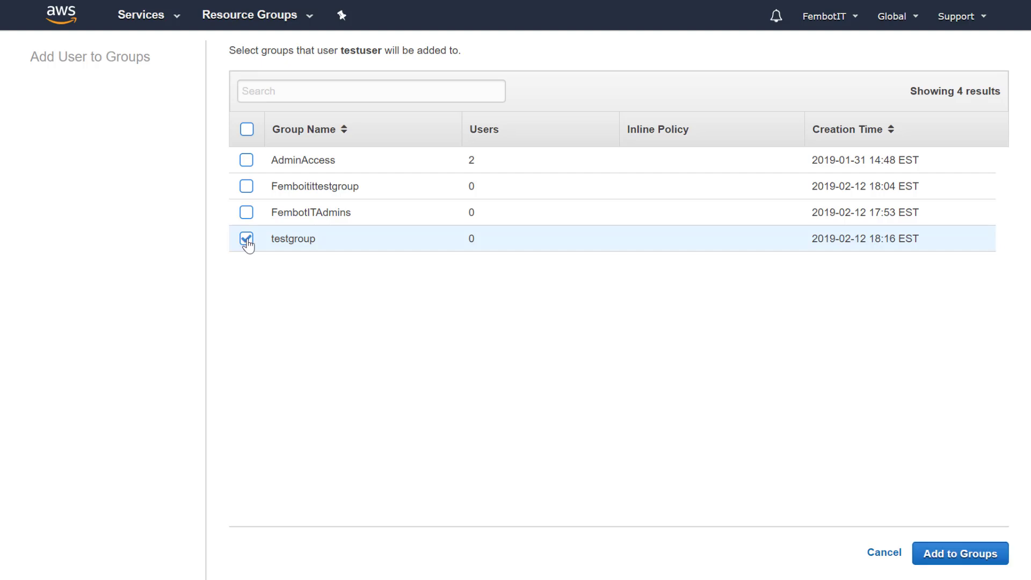
left_click(946, 556)
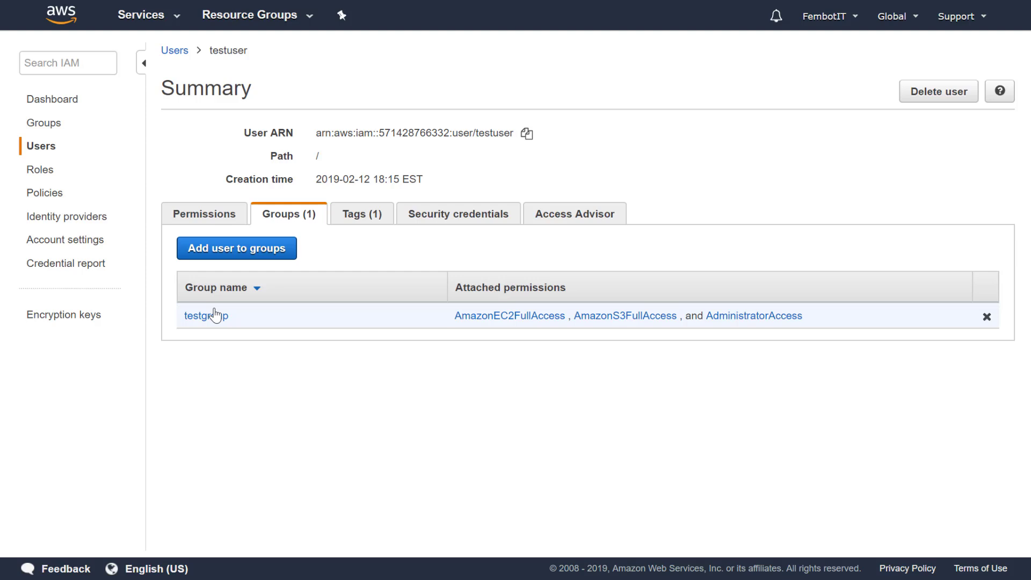
Step: Start creating a new IAM role and view the Another AWS account, Web identity and SAML 2.0 federation trusted entity options
left_click(40, 171)
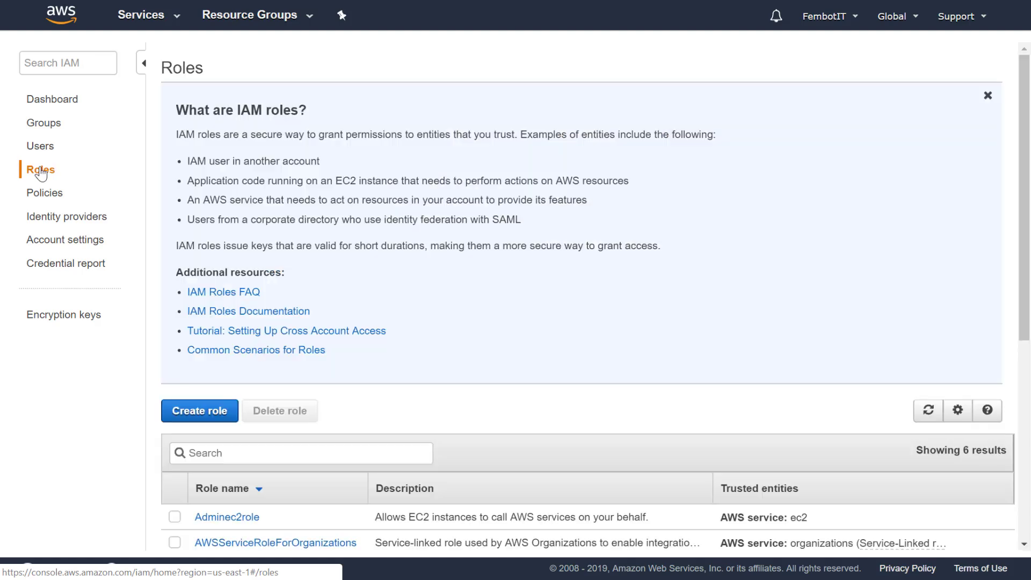
left_click(198, 411)
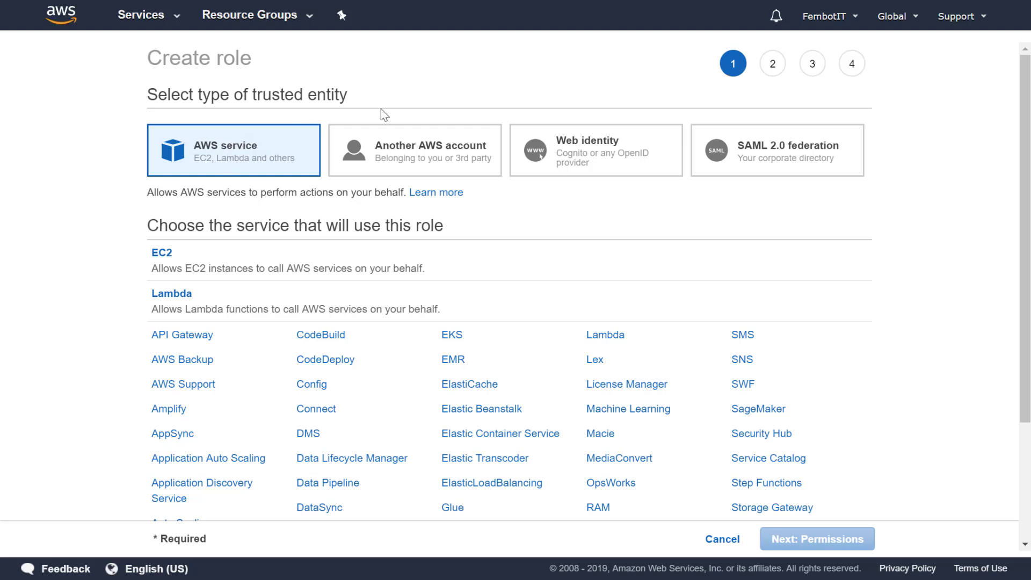
left_click(416, 146)
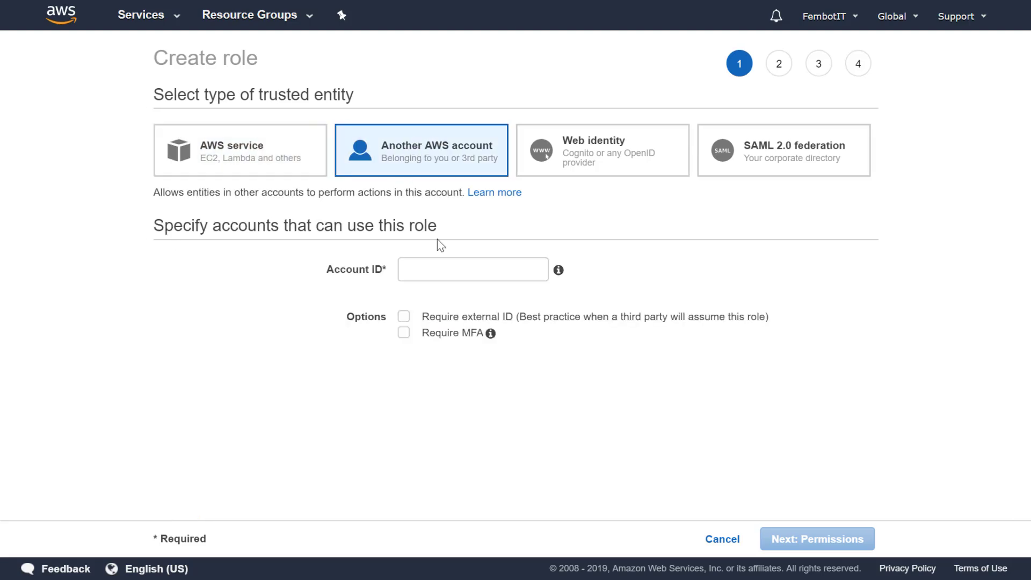
left_click(565, 161)
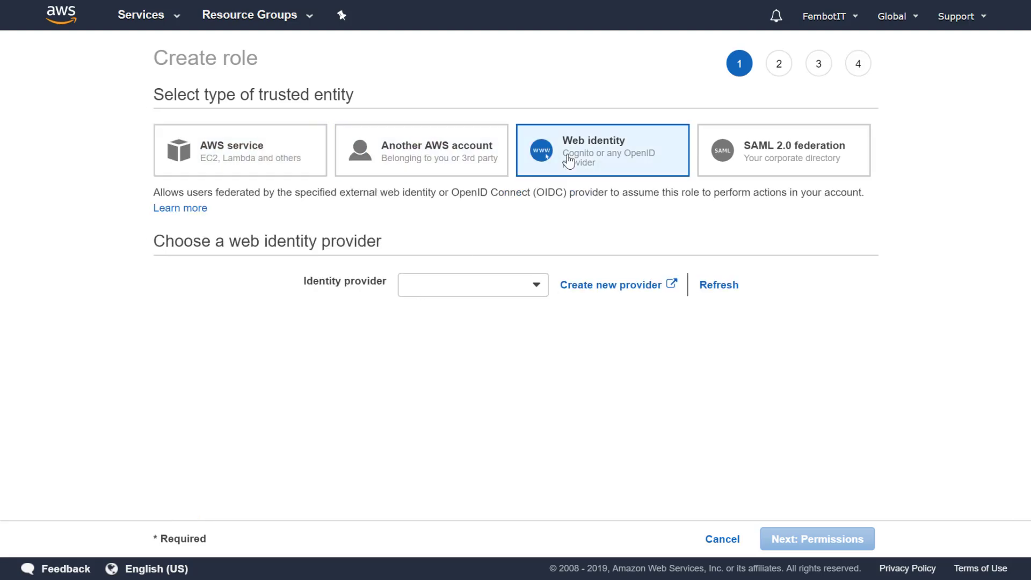
left_click(746, 151)
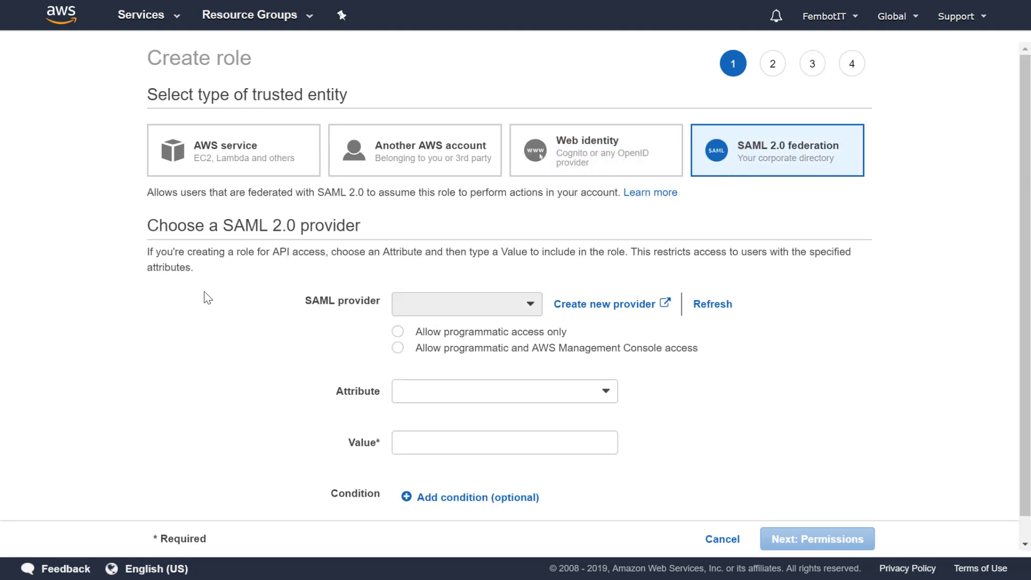
Step: Set the role's trusted entity to the AWS service EC2 and proceed to the permissions policies
left_click(240, 154)
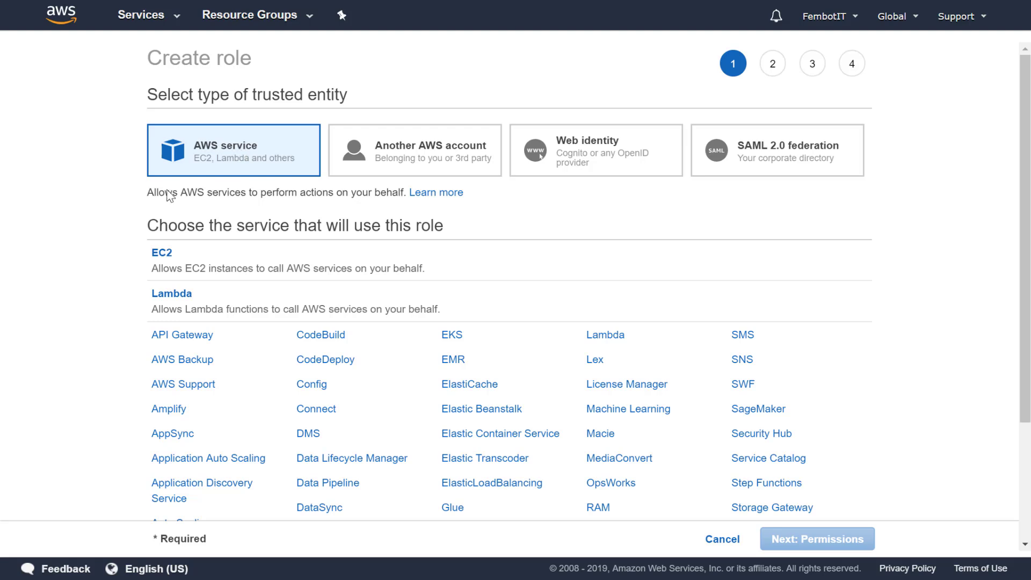
left_click(163, 254)
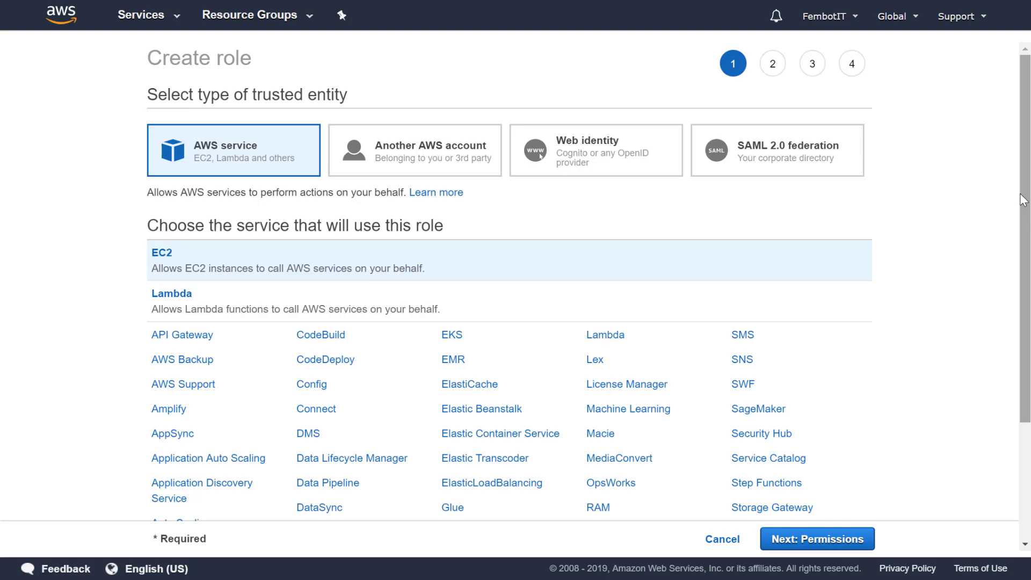
left_click(795, 537)
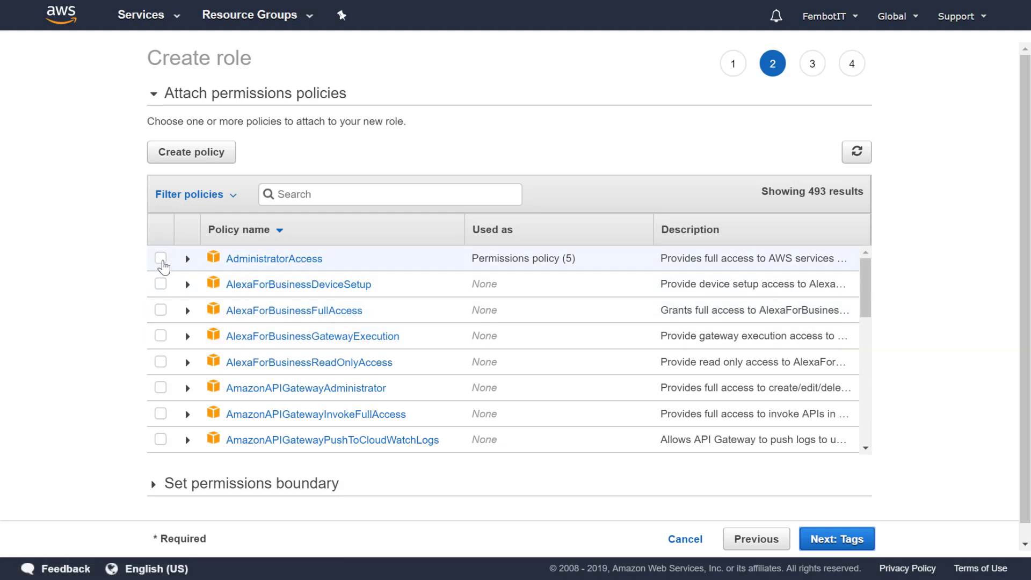
Step: Attach the AdministratorAccess and AmazonAPIGatewayAdministrator policies to the role and proceed to its tags
left_click(162, 259)
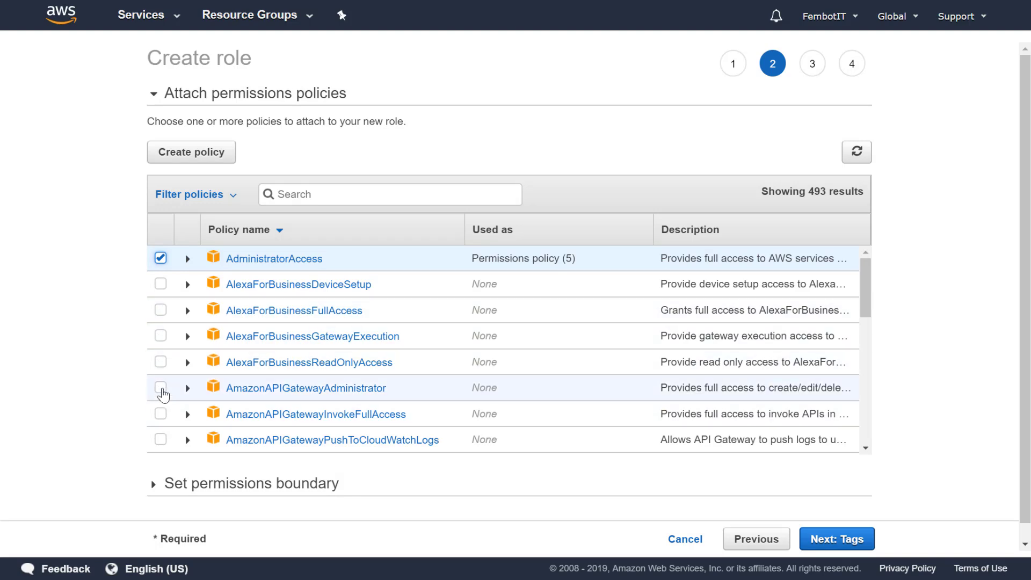
left_click(167, 388)
left_click(837, 540)
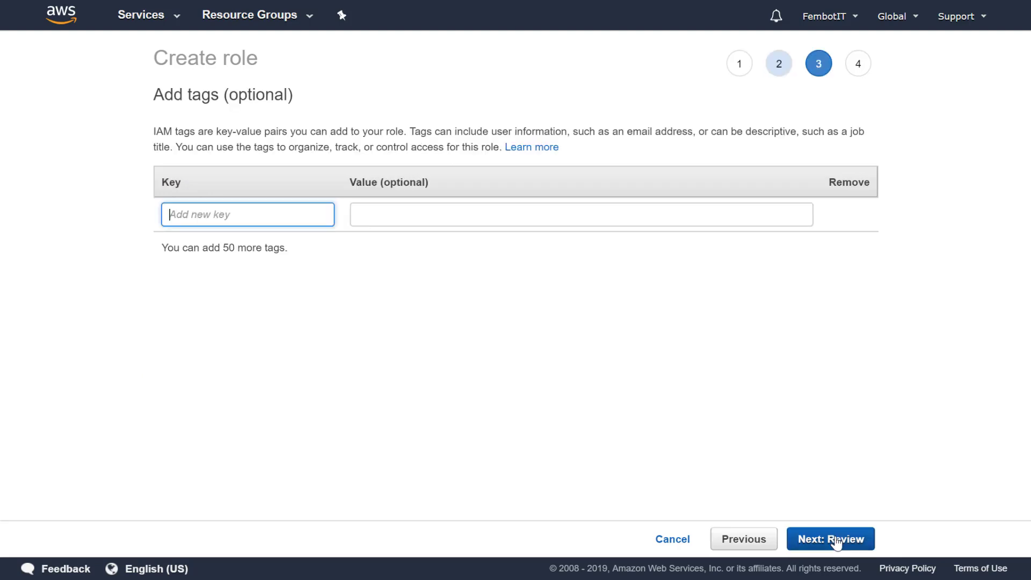
Step: Add a tag with key Name and value newroleec2 to the role and proceed to the review
type("Name")
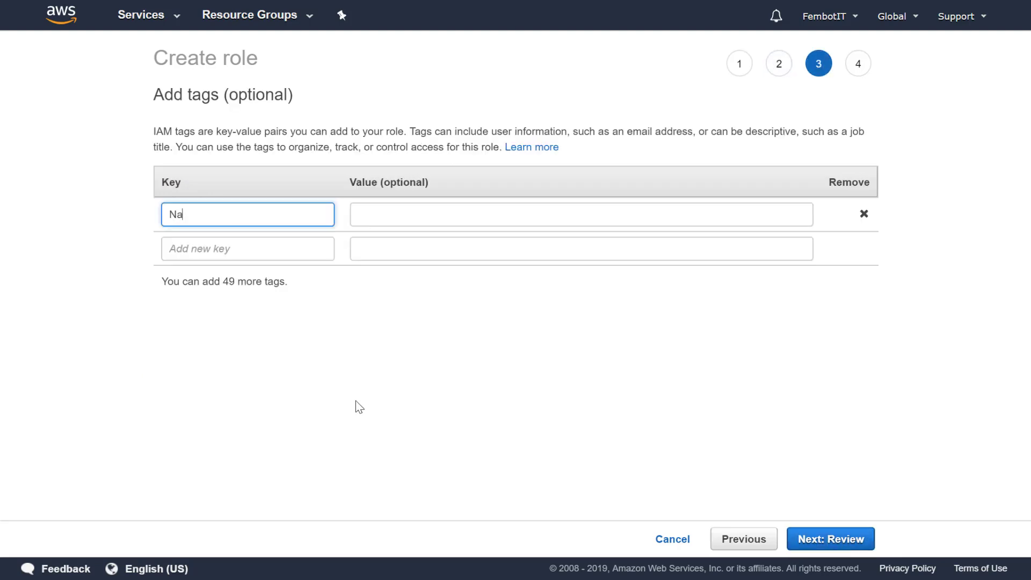
left_click(446, 216)
type("newrol")
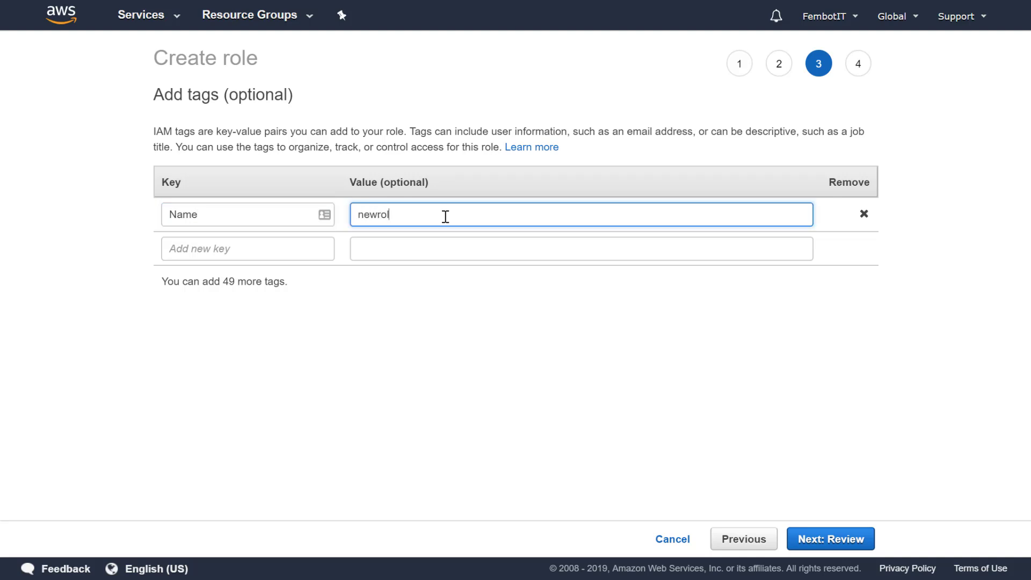
type("eec2")
left_click(829, 540)
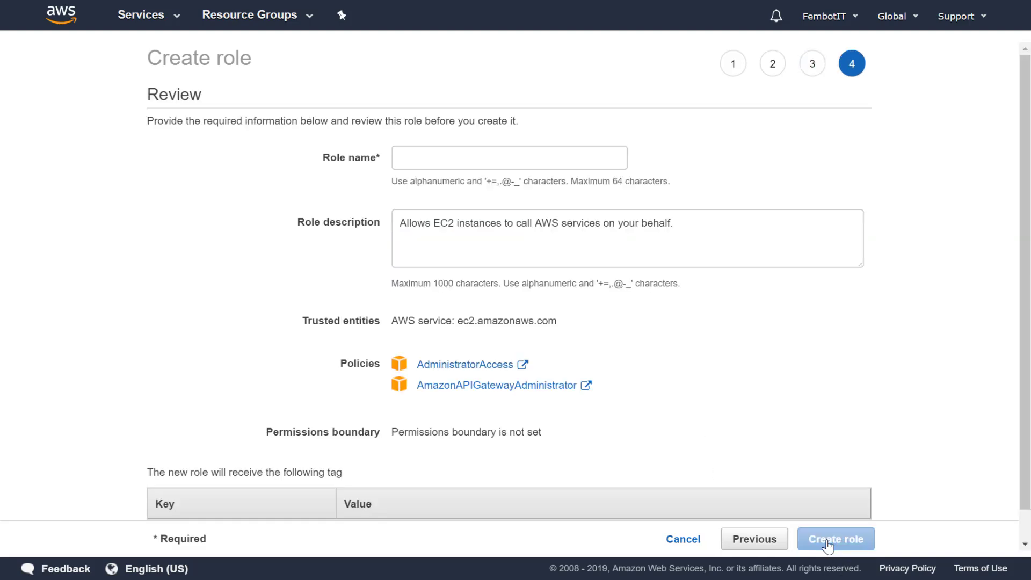
Step: Name the role newroleec2 and create it
left_click(493, 161)
type("new")
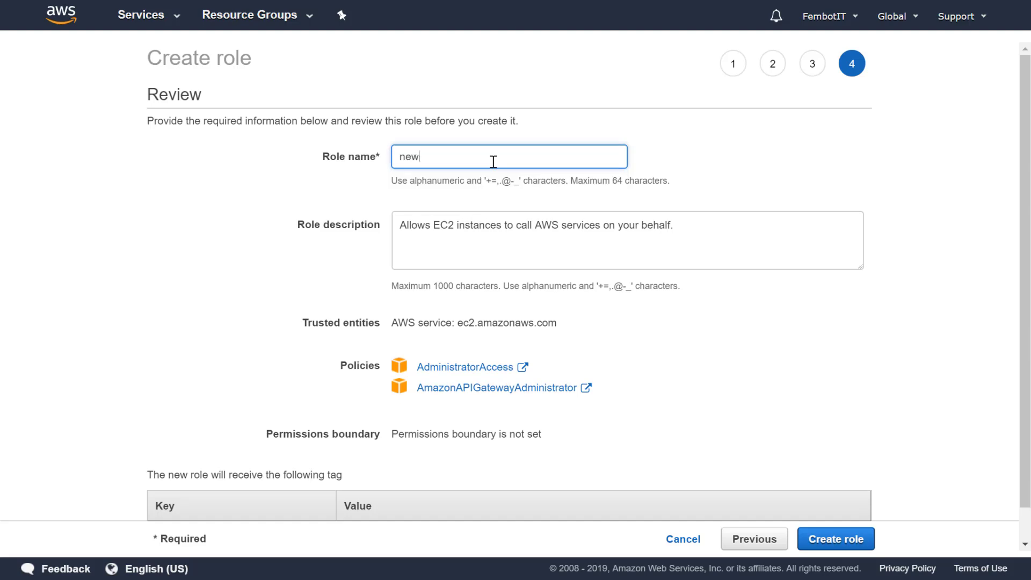
type("roleec2")
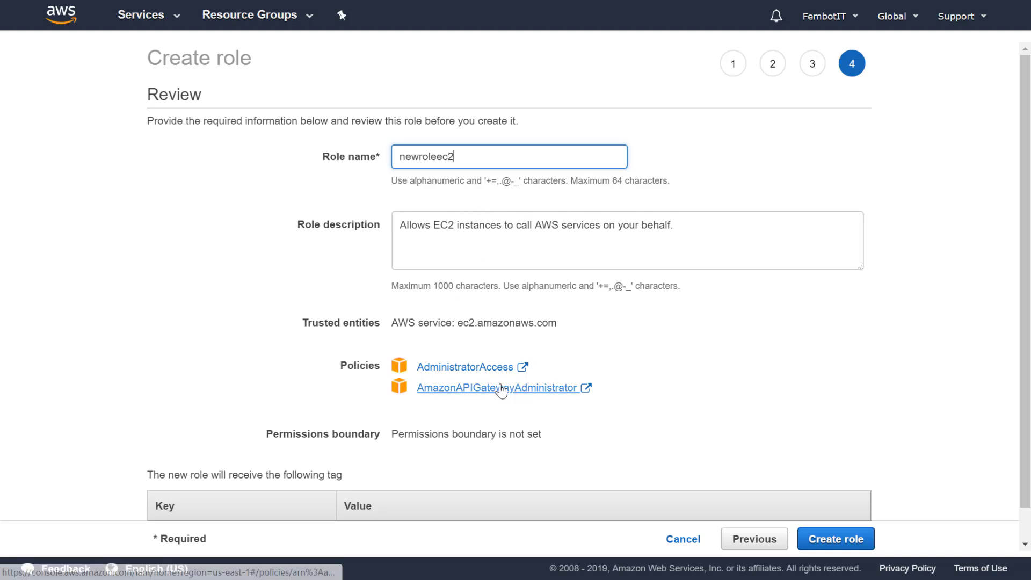
left_click(832, 548)
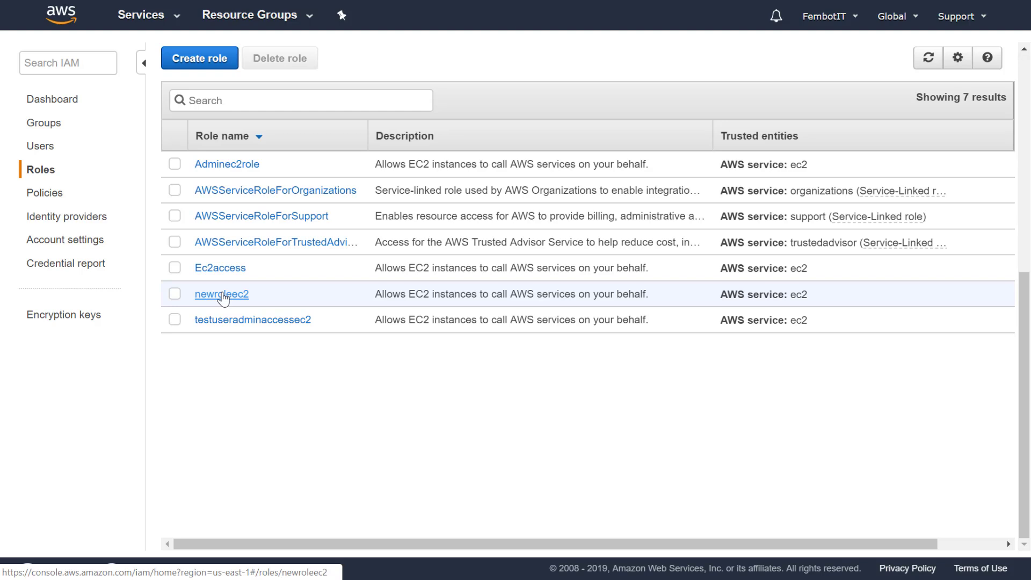
Step: Select the AdministratorAccess policy in the IAM policy list and view the actions available for it
left_click(34, 197)
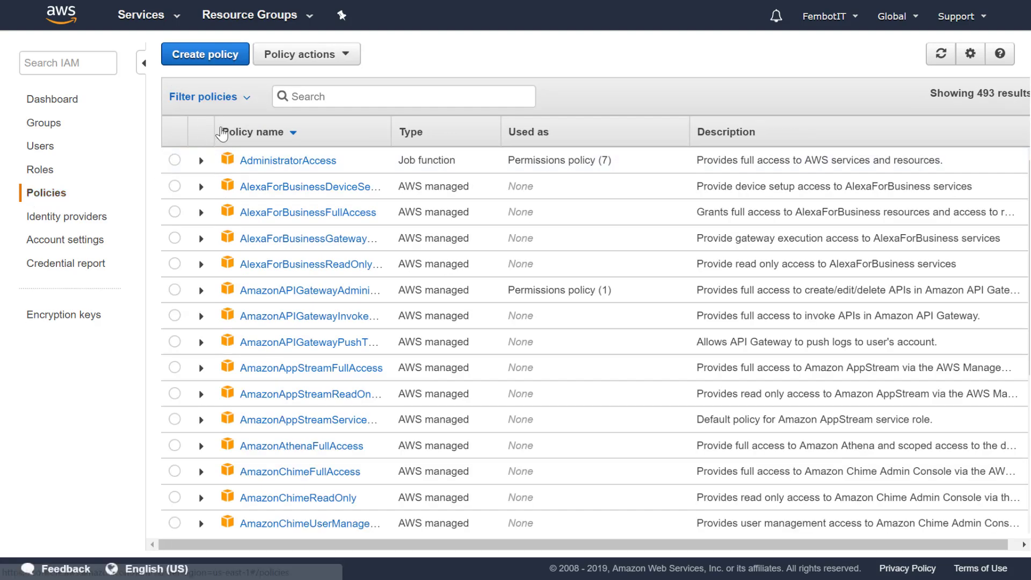
left_click(175, 160)
left_click(301, 59)
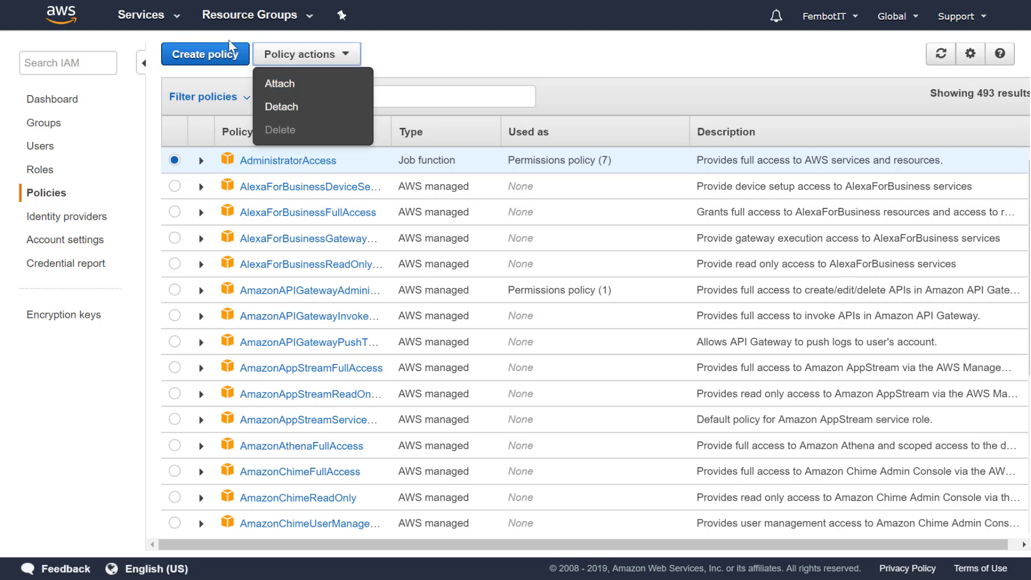
Step: Open the policy creation page, view its visual and JSON editors, and cancel without creating a policy
left_click(217, 59)
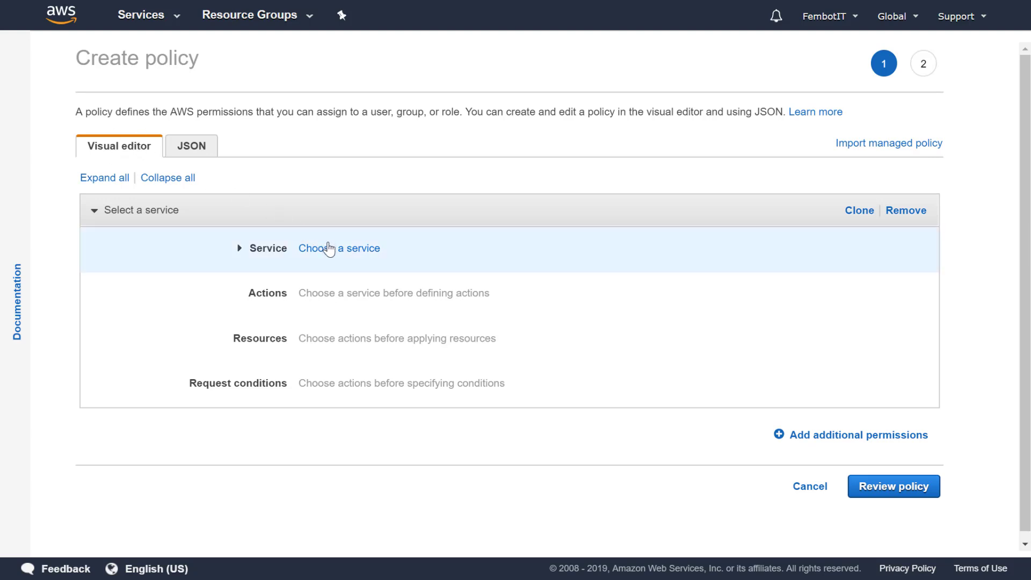
left_click(199, 146)
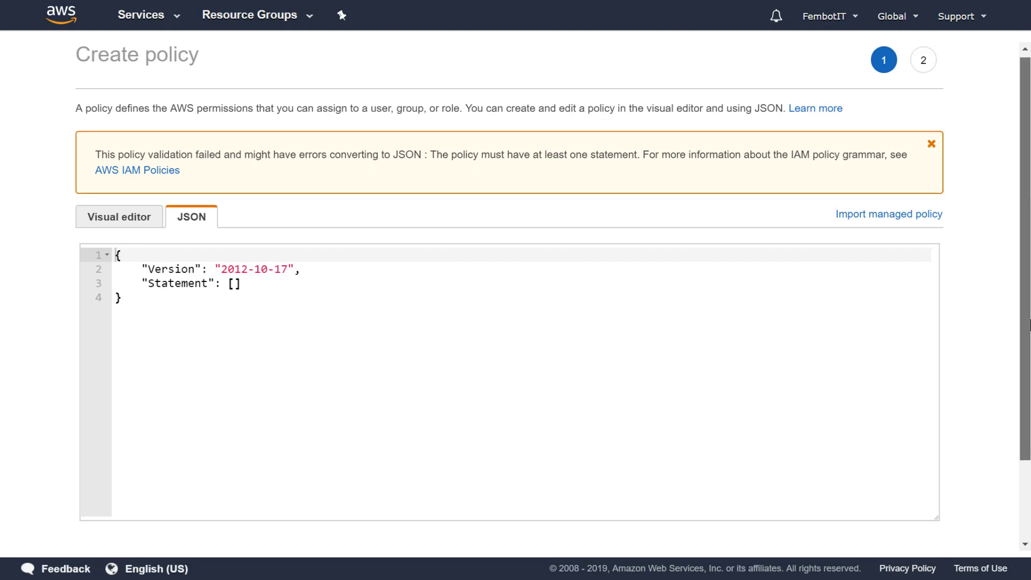
left_click_drag(1027, 198, 1027, 278)
left_click(810, 502)
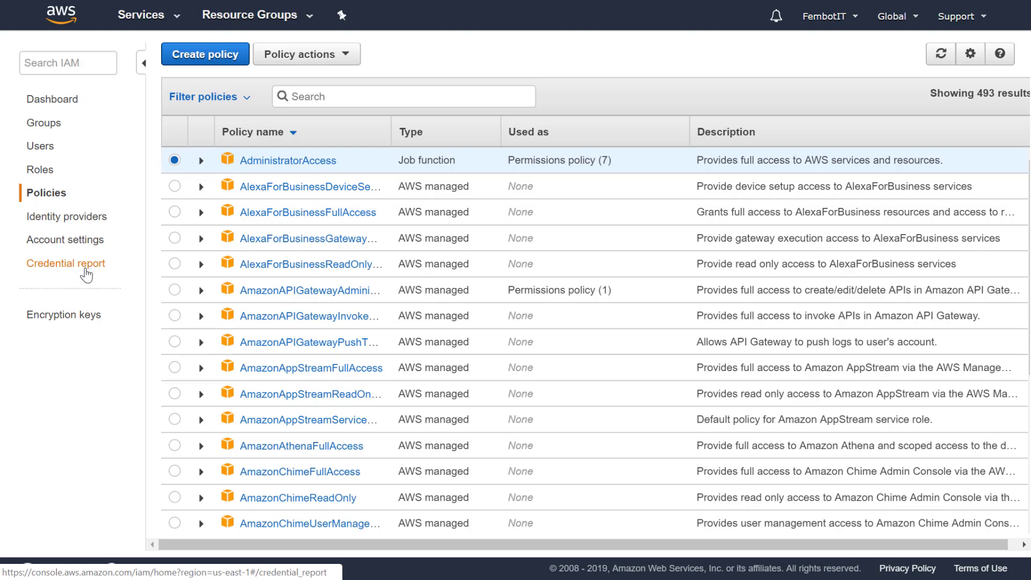
Step: View the account's password policy settings, the credential report page and the IAM dashboard
left_click(67, 243)
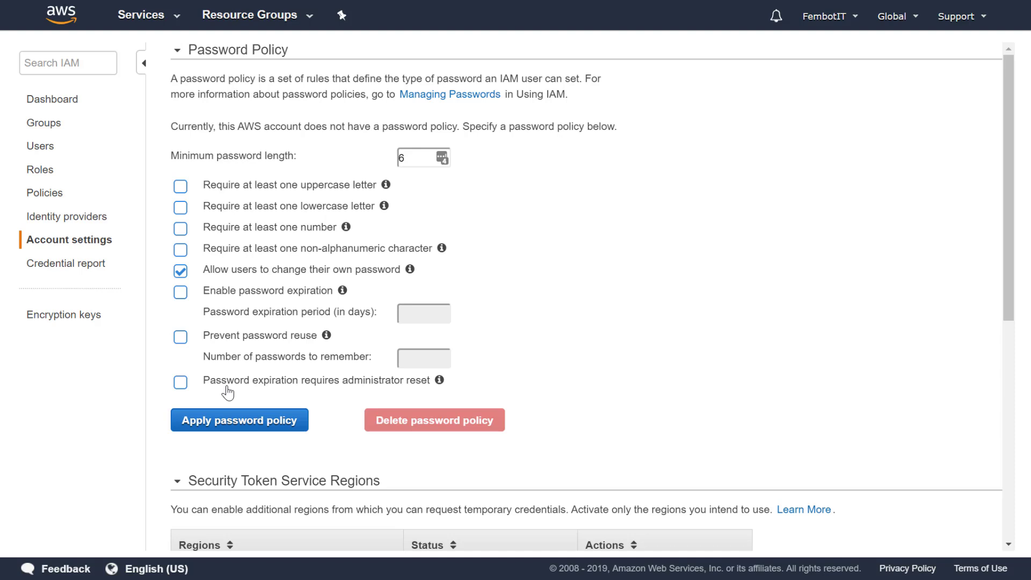
left_click(78, 268)
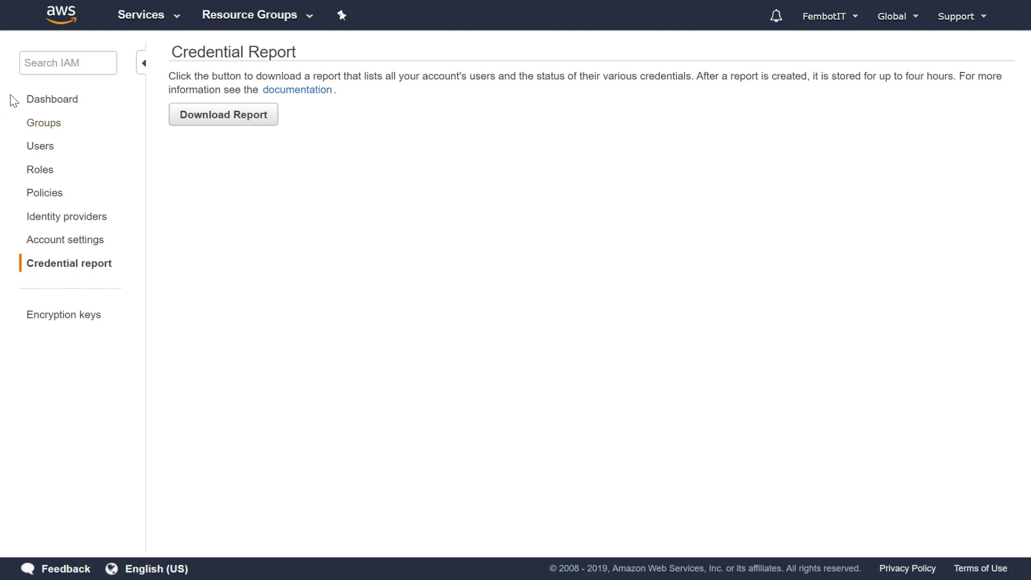
left_click(38, 102)
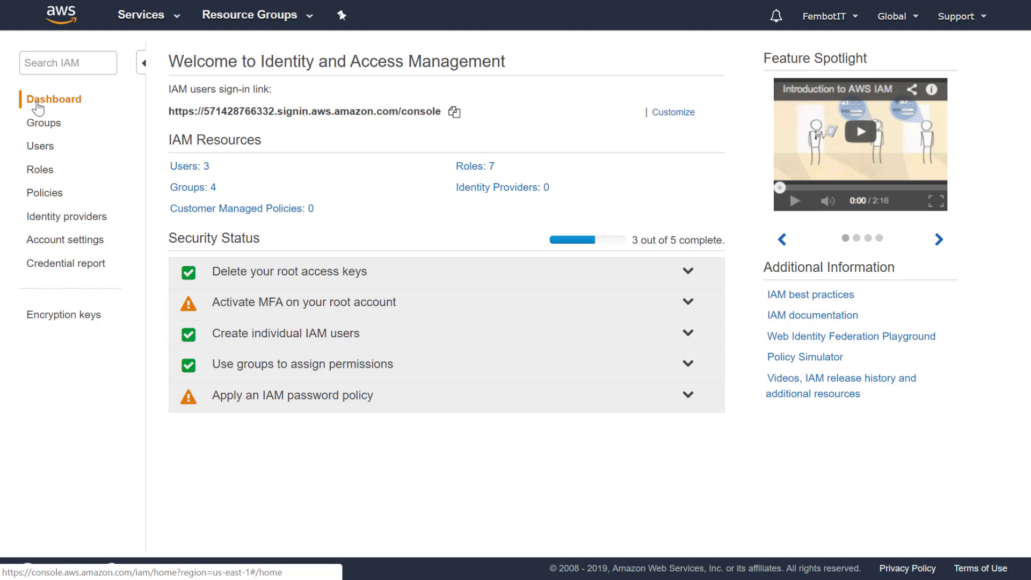
Step: Delete the user testuser from the IAM user list and confirm the deletion
left_click(187, 168)
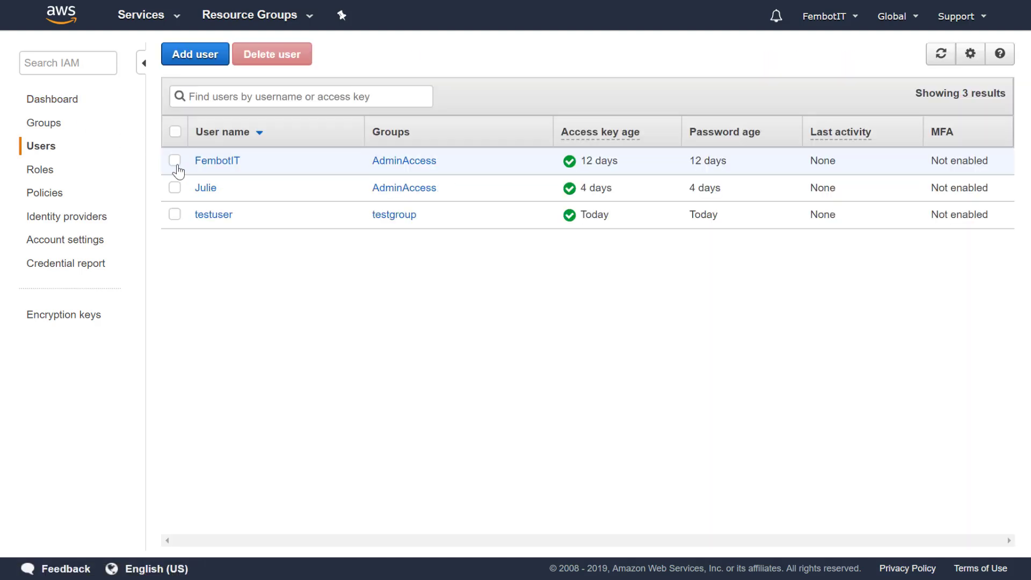
left_click(176, 215)
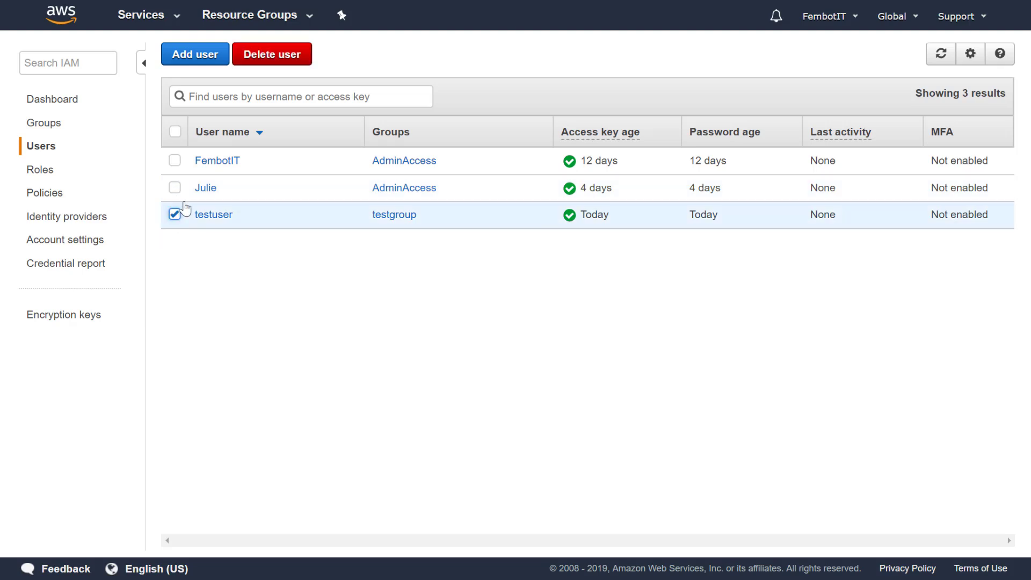
left_click(269, 59)
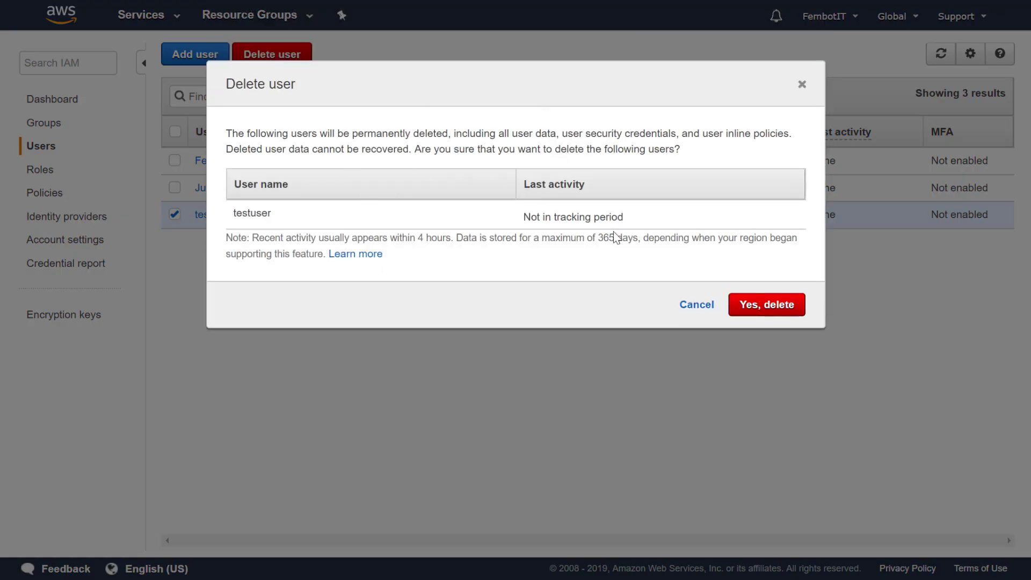
left_click(763, 304)
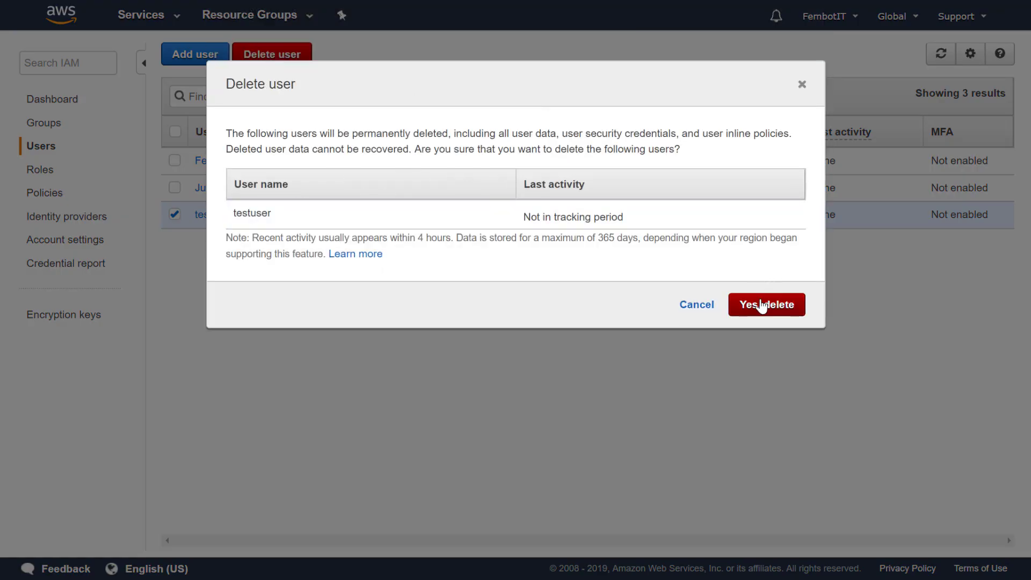
left_click(763, 305)
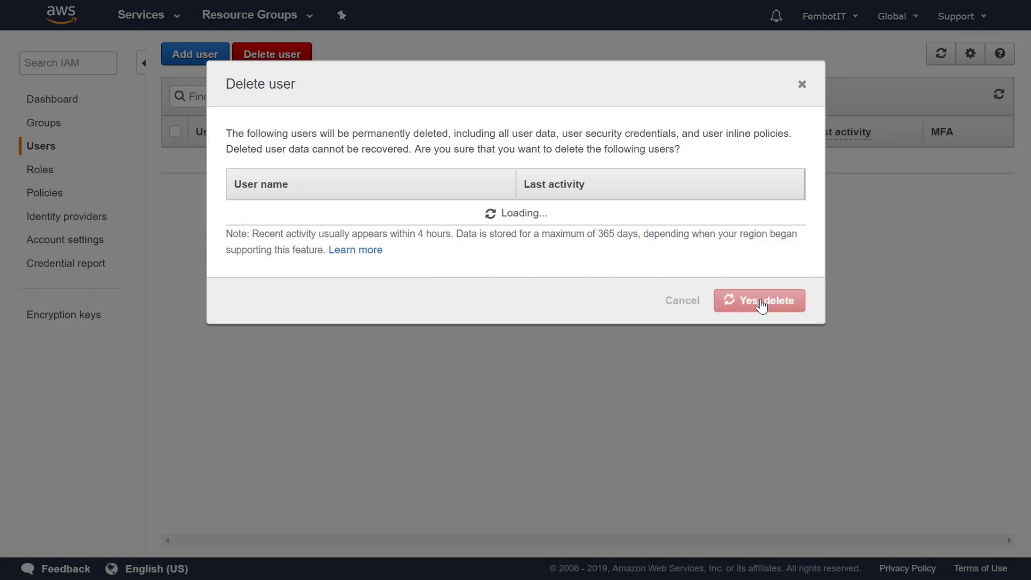